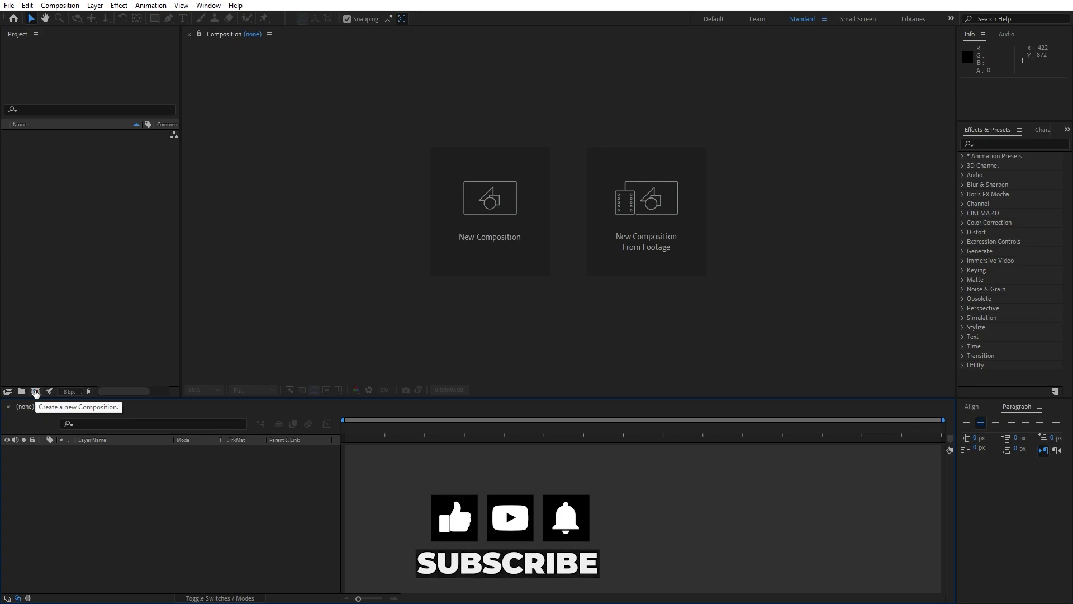
# - Create a 1920×1080, 30 fps, 15-second composition named Final, then pick the Rectangle tool with a solid stroke
pyautogui.click(35, 391)
pyautogui.write('Final')
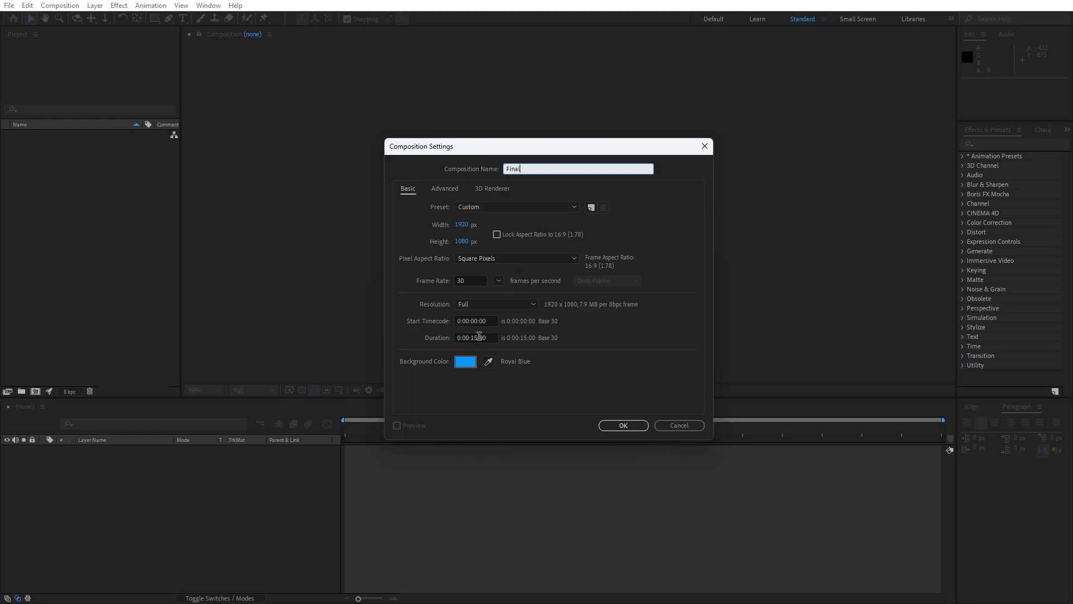
pyautogui.click(622, 425)
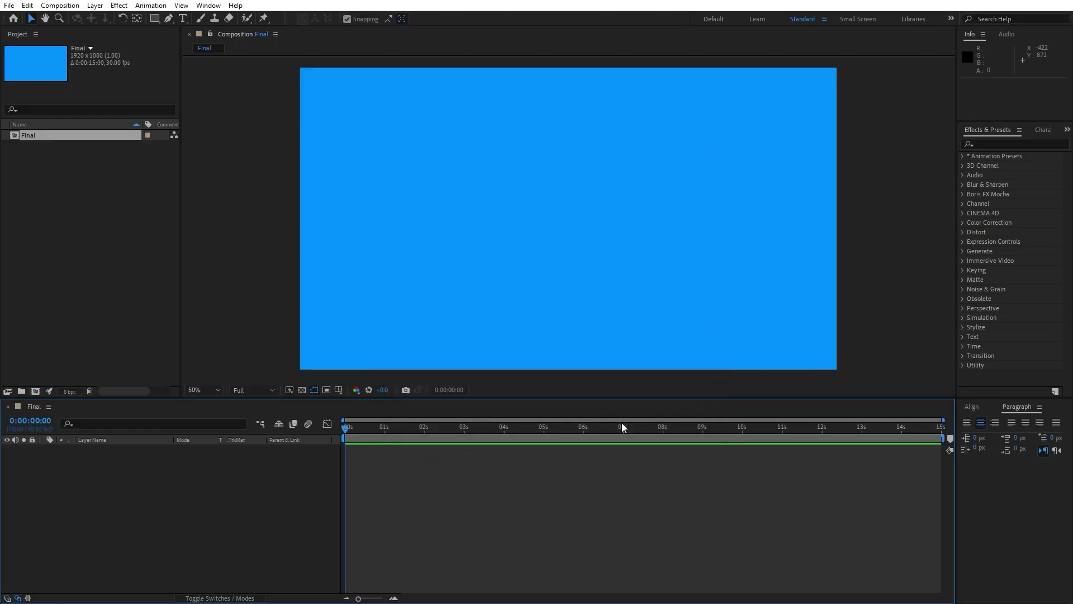
pyautogui.click(157, 19)
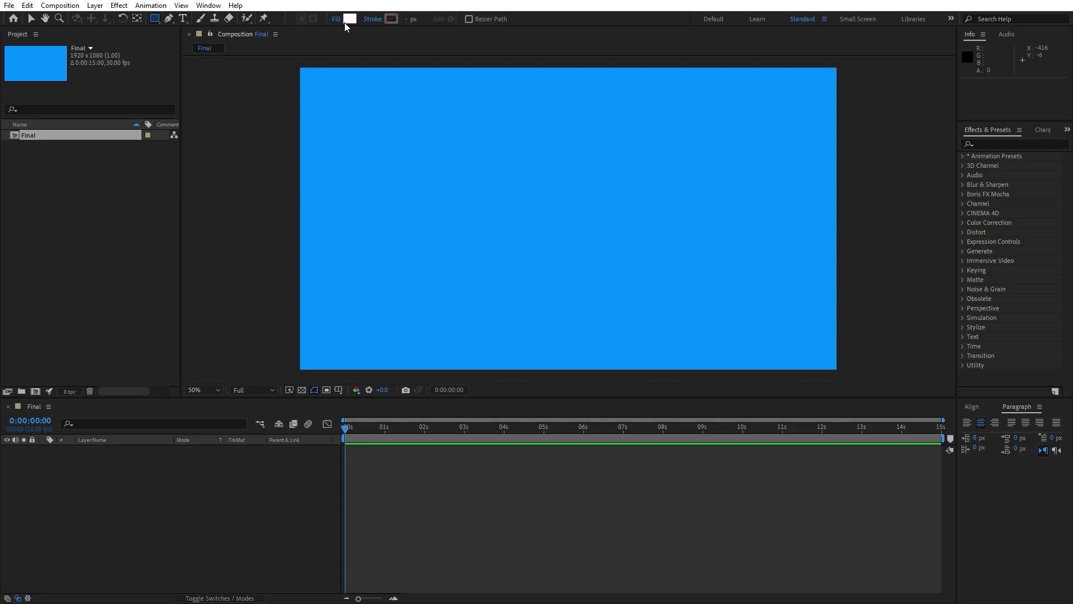
pyautogui.keyDown('alt'); pyautogui.click(389, 23); pyautogui.keyUp('alt')
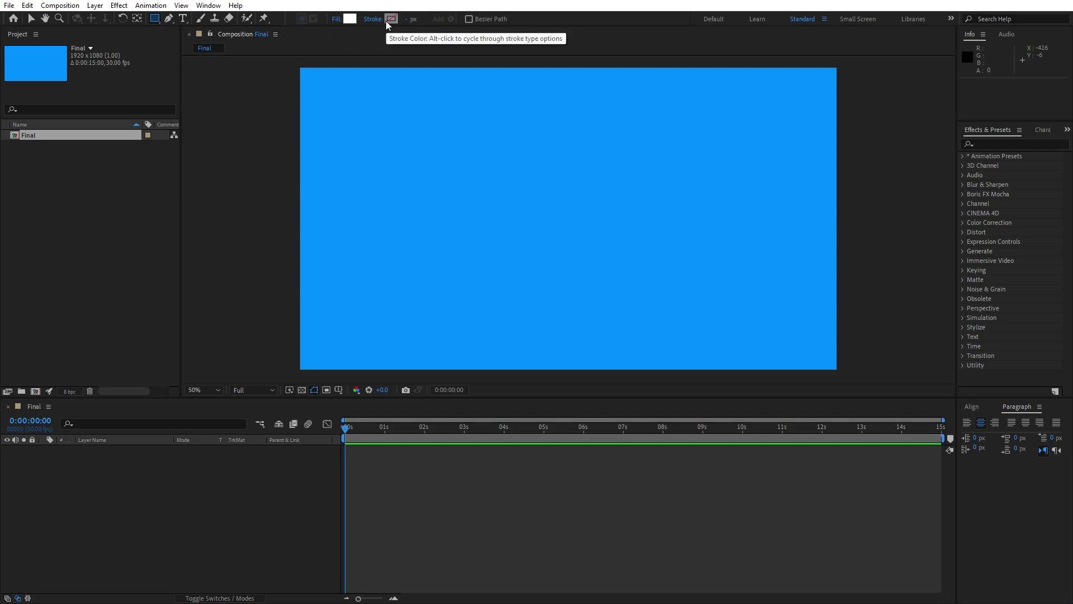
# - Add a full-frame rectangle shape layer and rename it Wave 01
pyautogui.doubleClick(155, 19)
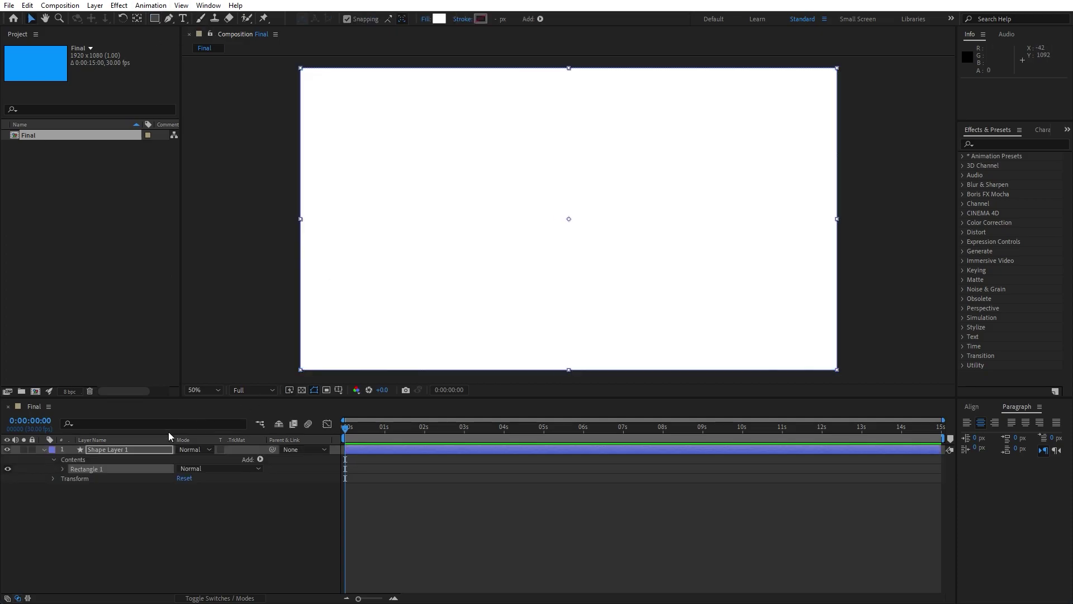
pyautogui.click(121, 447)
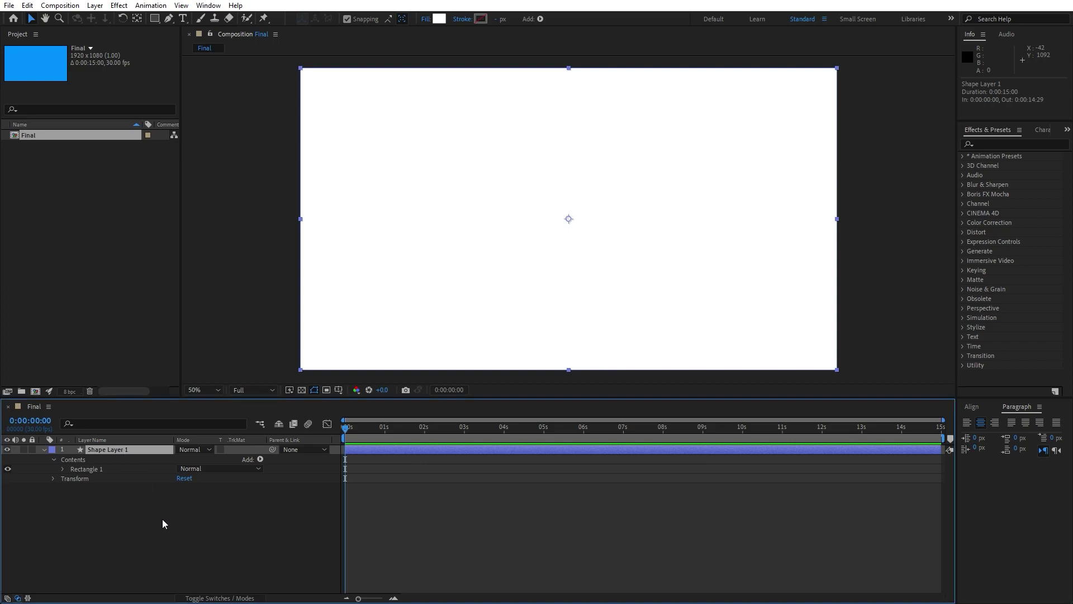
pyautogui.press('Return')
pyautogui.write('Wav')
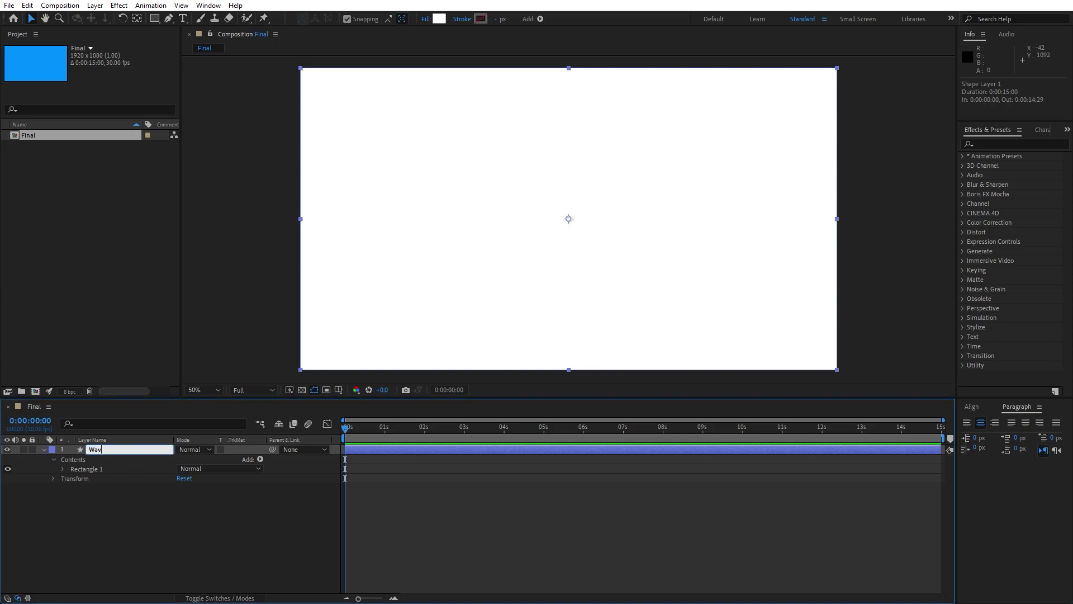
pyautogui.write('e 01')
pyautogui.click(150, 530)
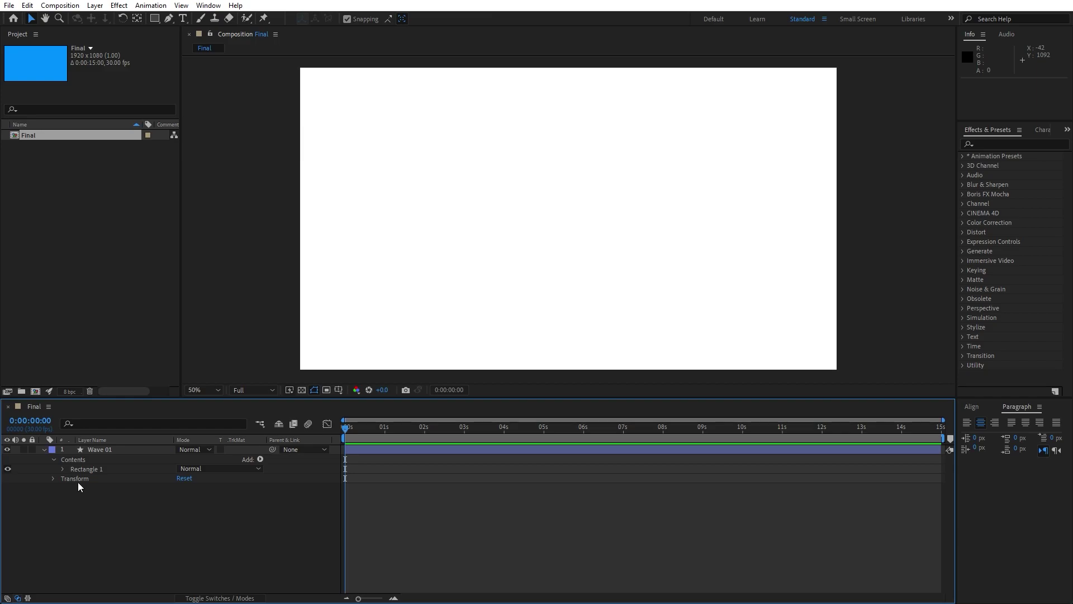
# - Unlink the rectangle's size and set it to 3840 × 3840
pyautogui.click(62, 469)
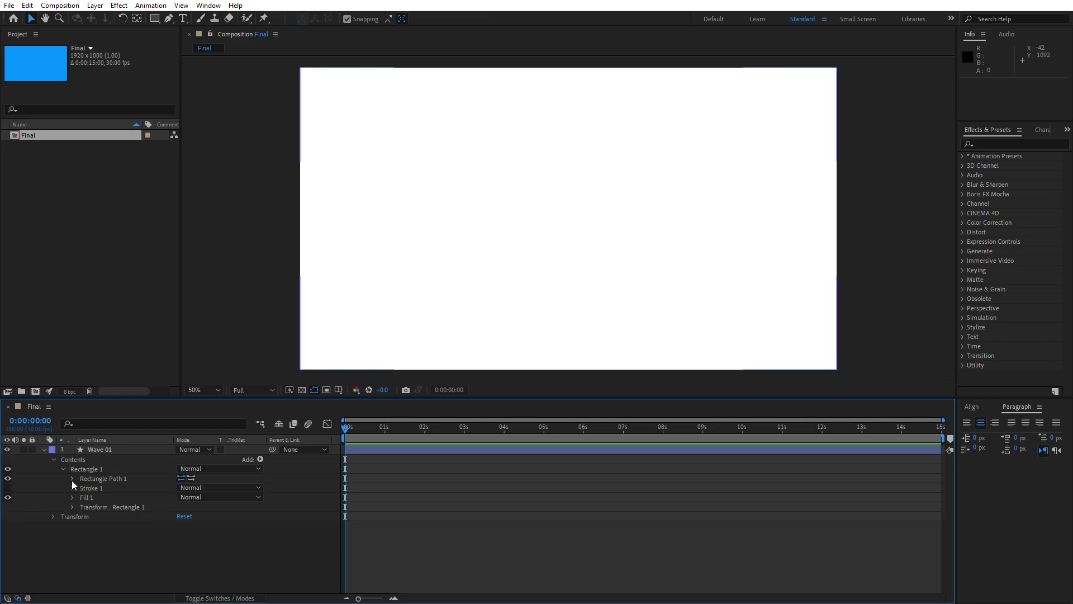
pyautogui.click(73, 479)
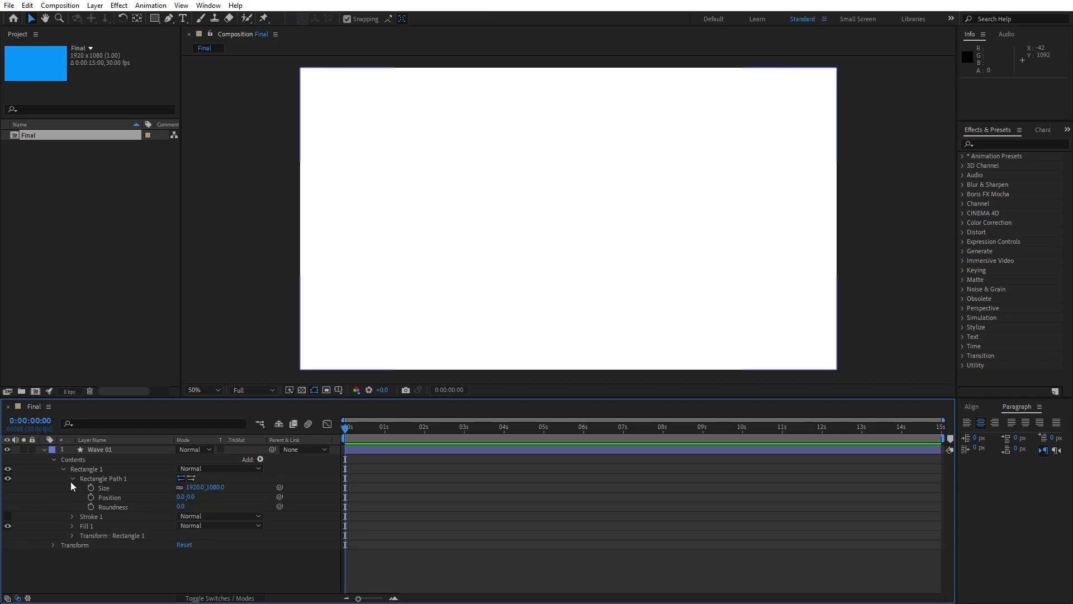
pyautogui.click(179, 487)
pyautogui.click(196, 486)
pyautogui.write('3840')
pyautogui.press('Tab')
pyautogui.write('3')
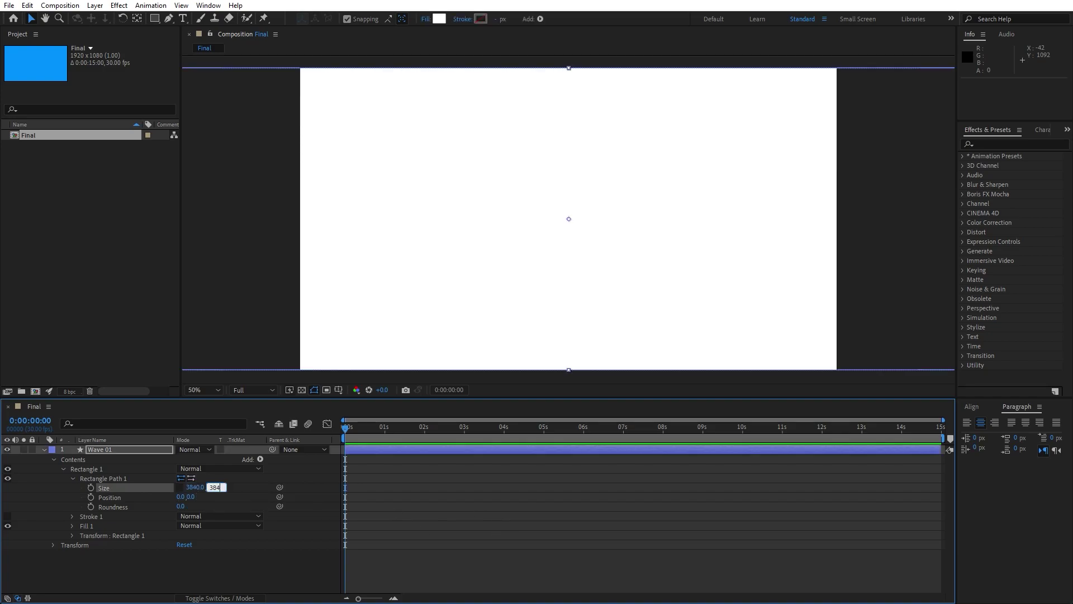
pyautogui.write('840')
pyautogui.click(169, 565)
# - Rotate the Wave 01 layer to 45 degrees
pyautogui.click(43, 449)
pyautogui.click(94, 450)
pyautogui.press(',')
pyautogui.press(',')
pyautogui.press(',')
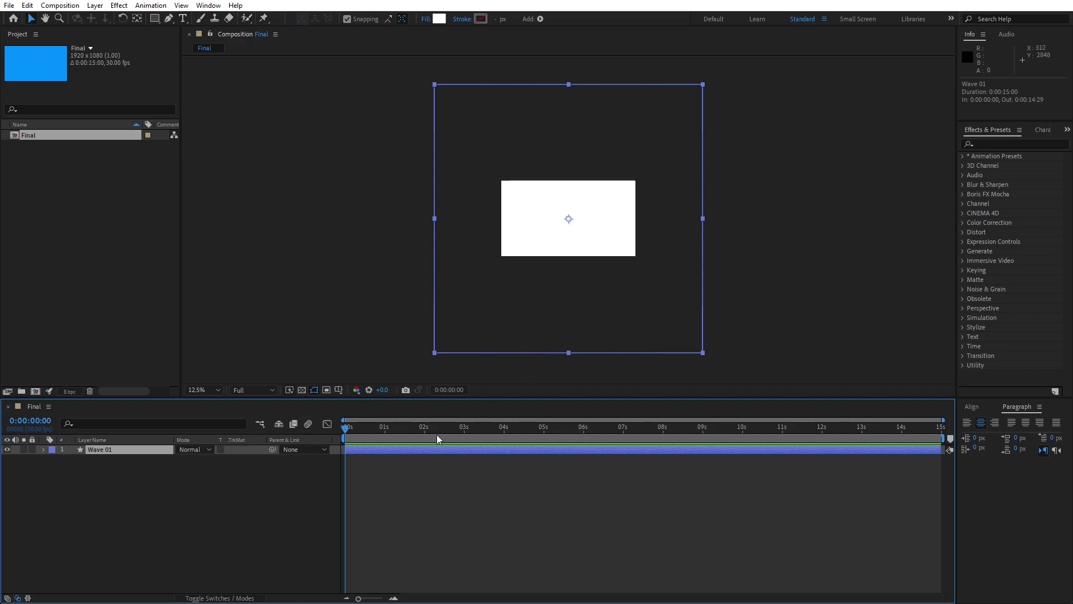
pyautogui.press('r')
pyautogui.click(195, 459)
pyautogui.write('45')
pyautogui.click(178, 503)
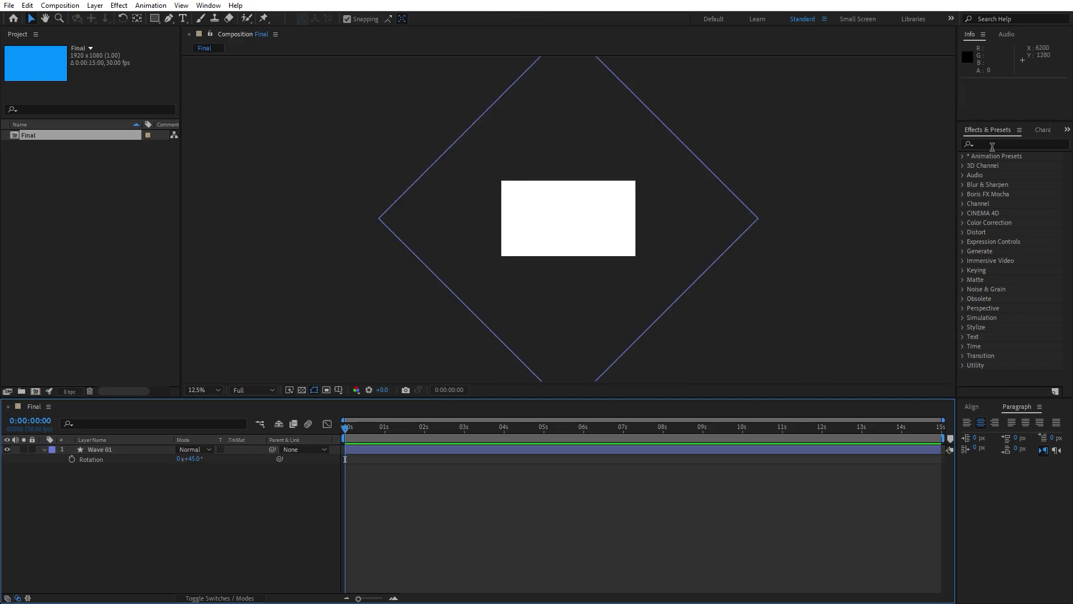
# - Apply the Fill effect to Wave 01 with light gray colour E8E8E8
pyautogui.click(993, 145)
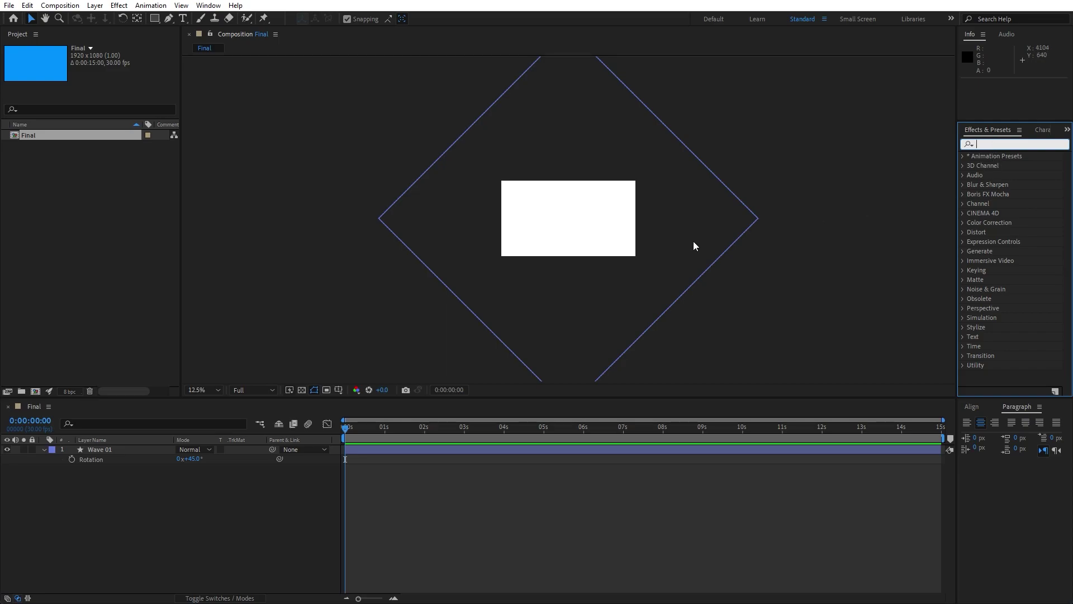
pyautogui.click(213, 7)
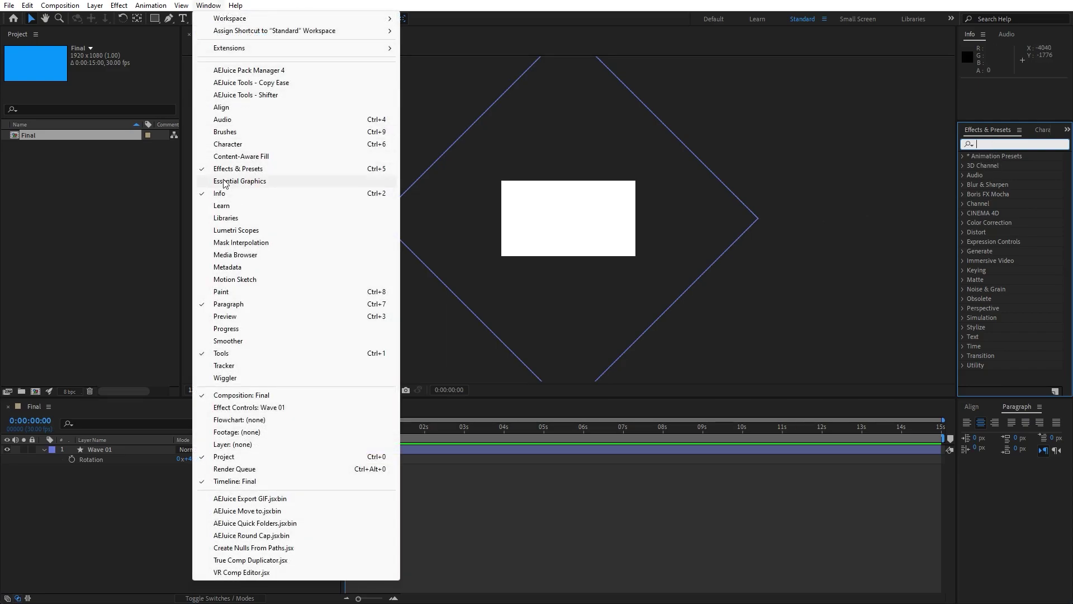
pyautogui.click(999, 141)
pyautogui.write('fill')
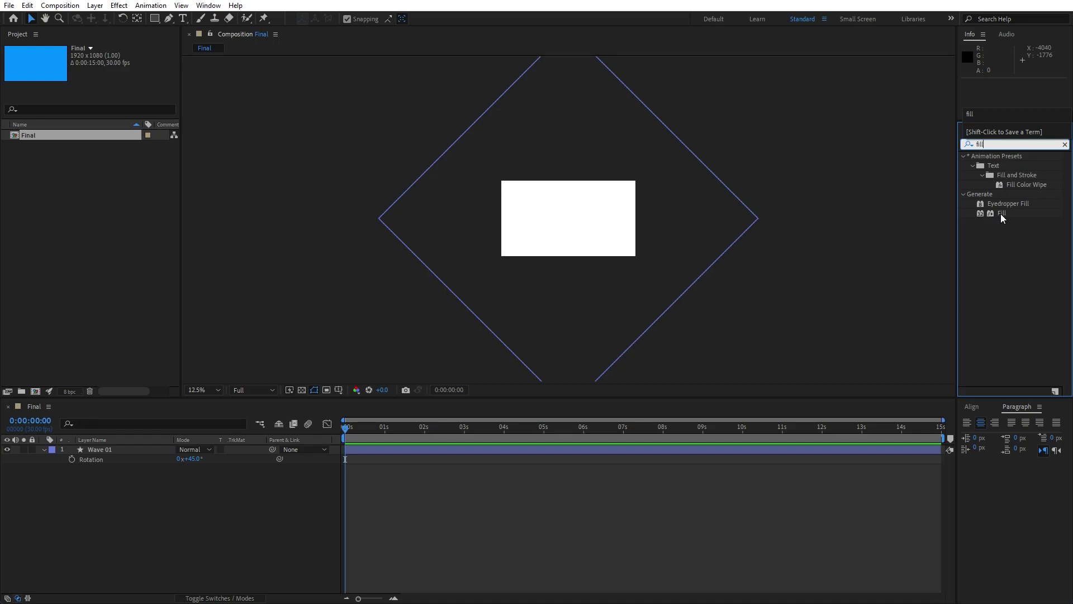
pyautogui.moveTo(1000, 213); pyautogui.dragTo(118, 451)
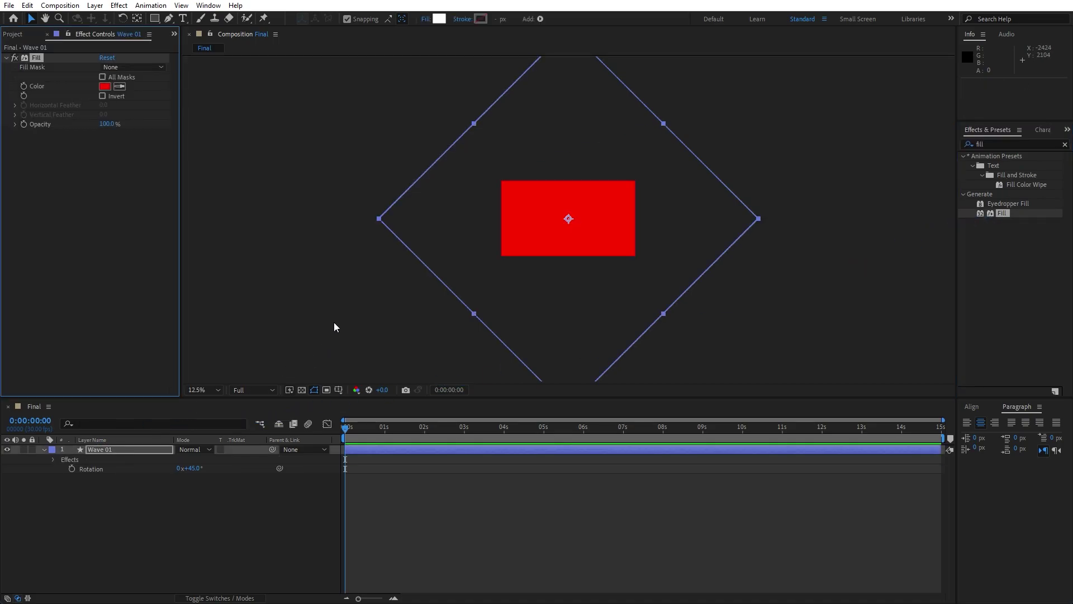
pyautogui.click(104, 86)
pyautogui.moveTo(180, 304); pyautogui.dragTo(144, 294)
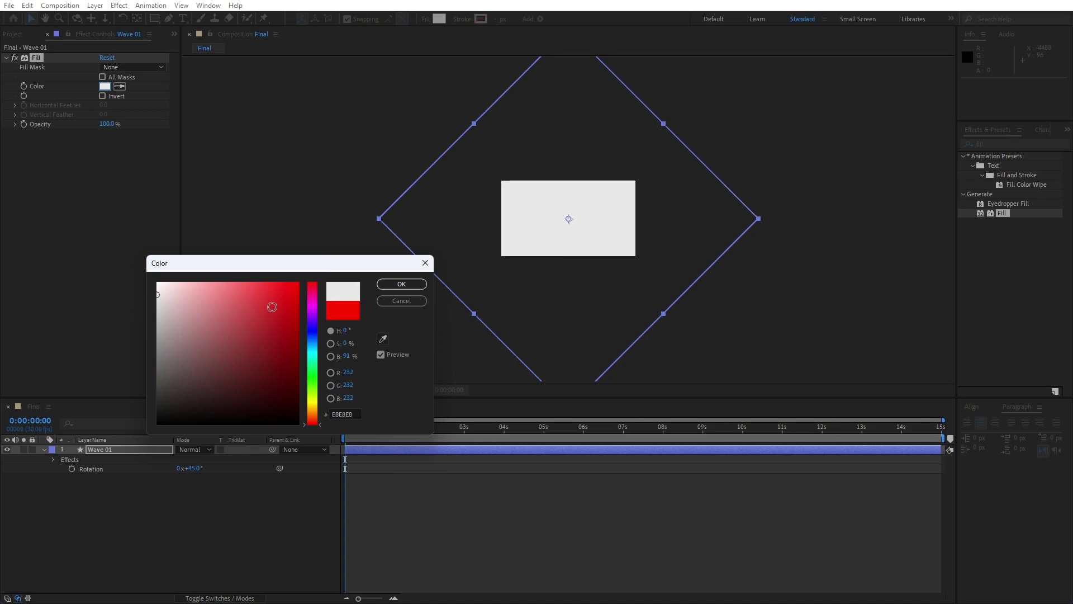
pyautogui.click(399, 285)
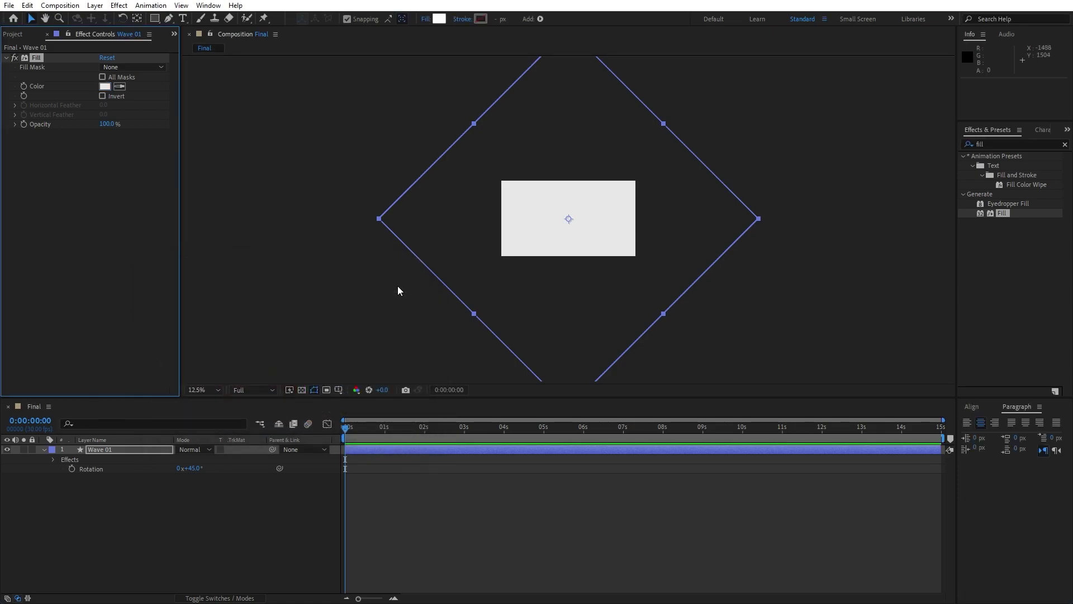
# - Move Wave 01 down-left to position -1072, 2212
pyautogui.press('p')
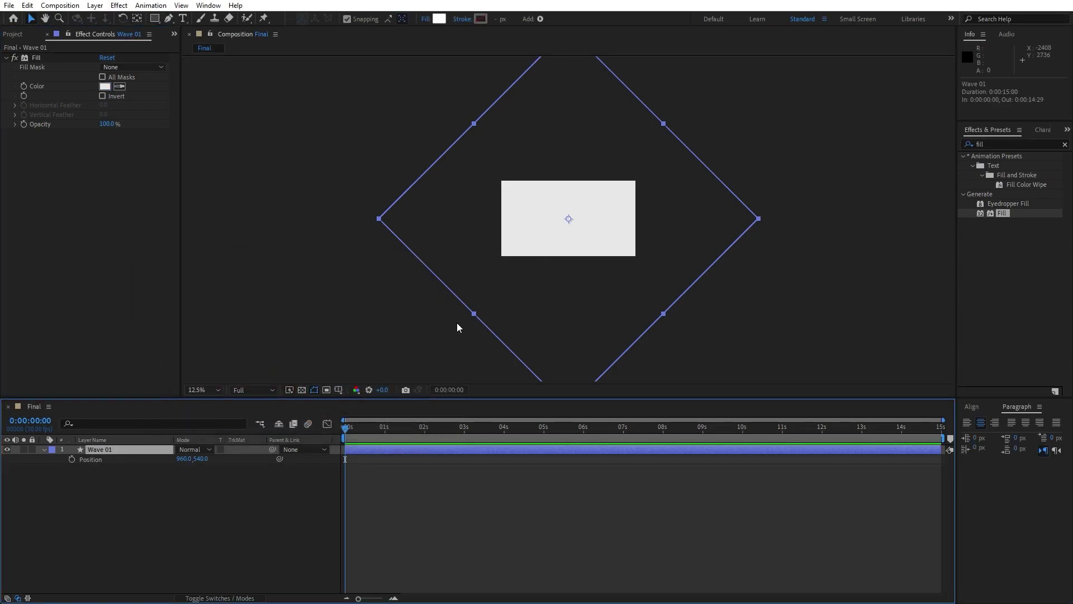
pyautogui.moveTo(201, 459); pyautogui.dragTo(85, 458)
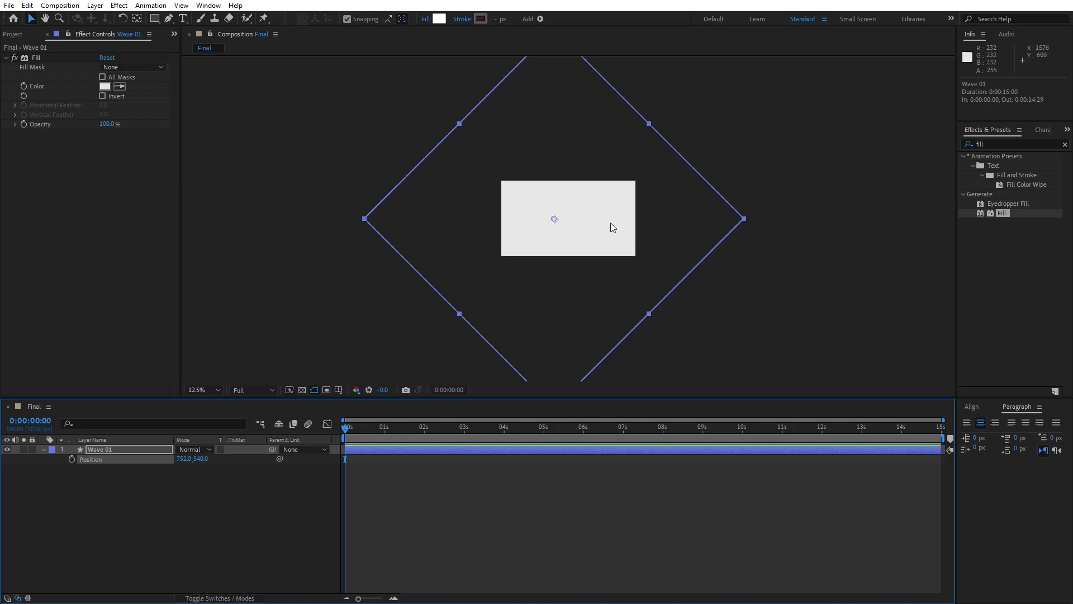
pyautogui.moveTo(609, 222); pyautogui.dragTo(481, 342)
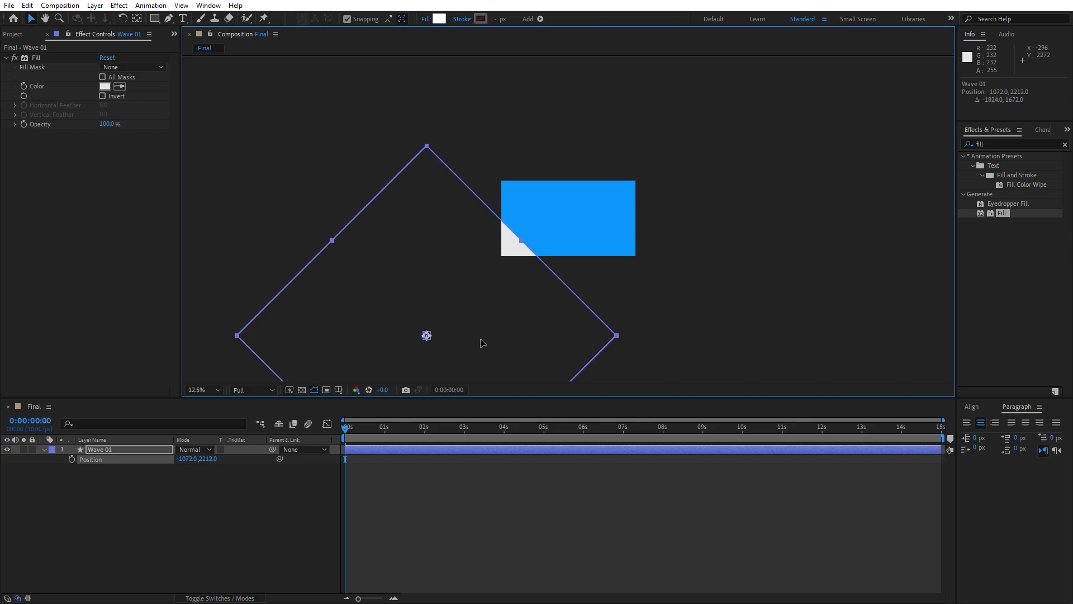
# - Apply the Turbulent Displace effect to Wave 01
pyautogui.click(271, 497)
pyautogui.click(989, 145)
pyautogui.write('turbu')
pyautogui.moveTo(1016, 166); pyautogui.dragTo(104, 450)
pyautogui.press('.')
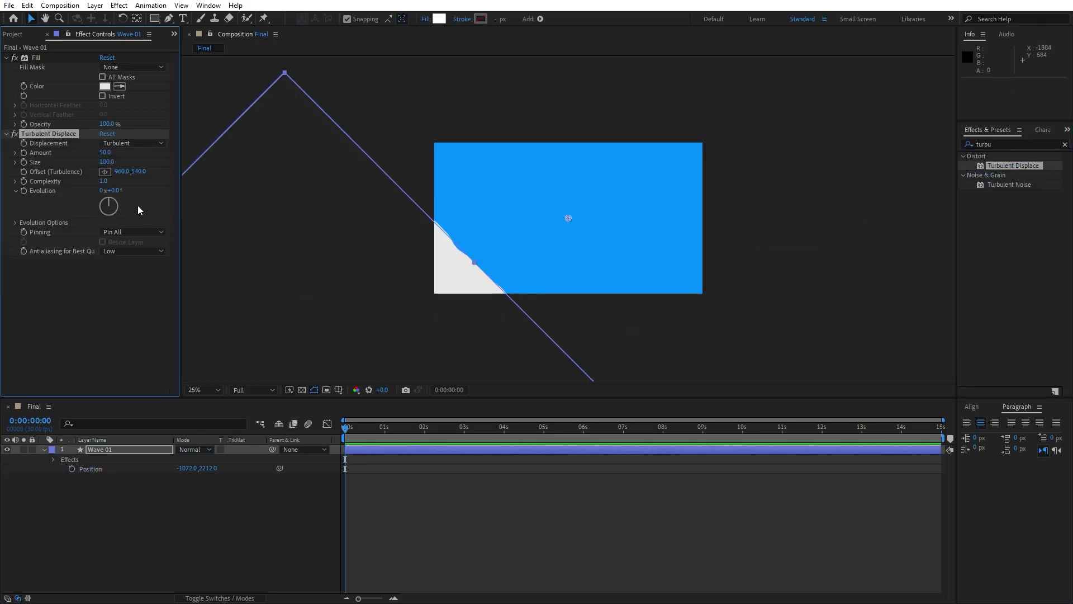
# - Set Turbulent Displace to Amount 100, Twist displacement, and offset -512, 1292
pyautogui.click(107, 157)
pyautogui.write('10')
pyautogui.click(118, 337)
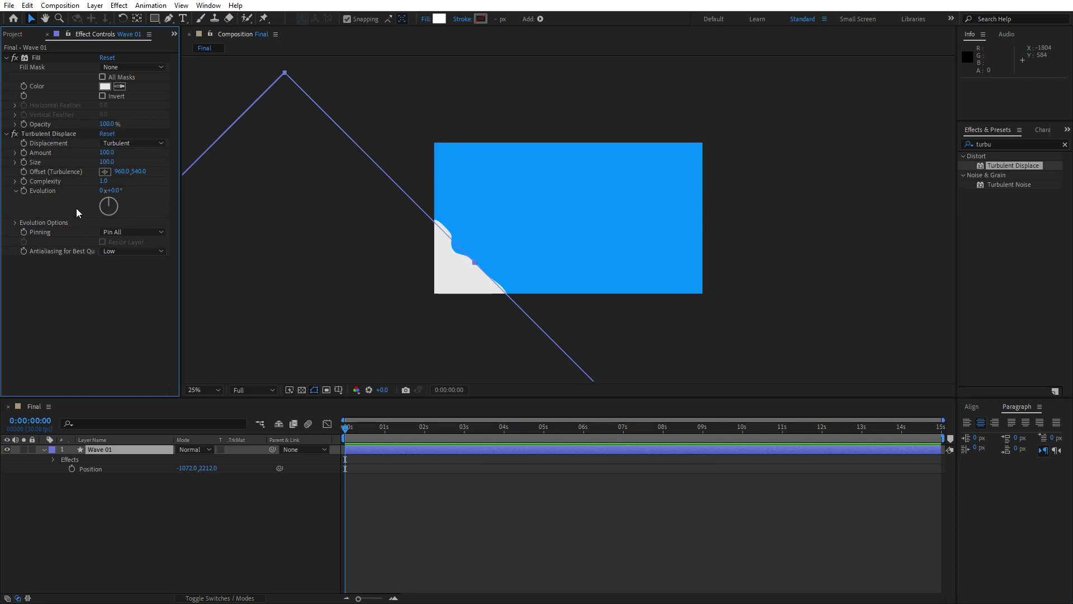
pyautogui.click(119, 142)
pyautogui.click(137, 180)
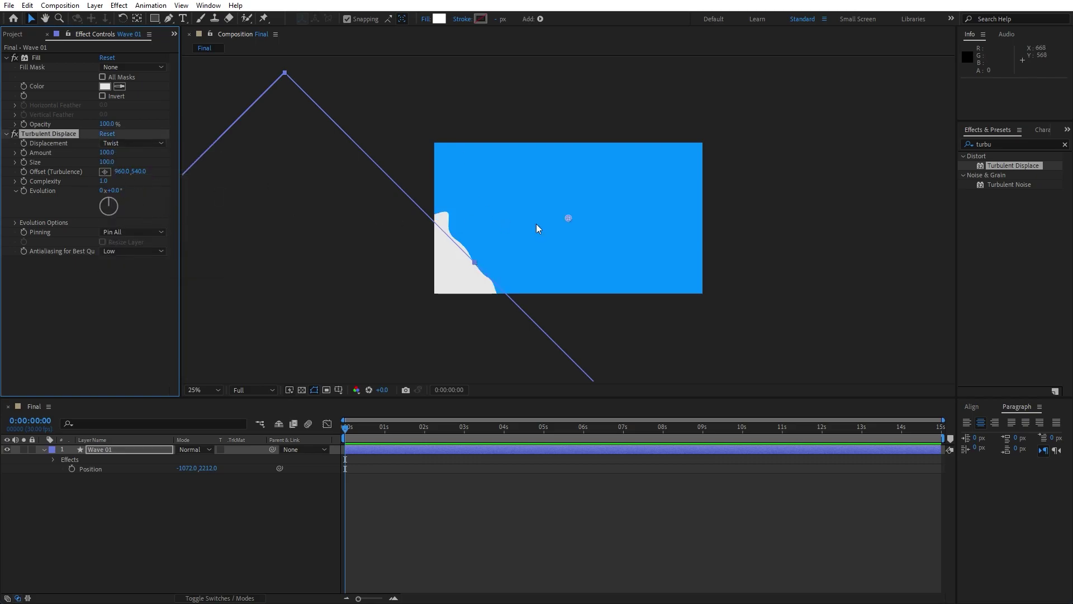
pyautogui.moveTo(569, 218); pyautogui.dragTo(362, 324)
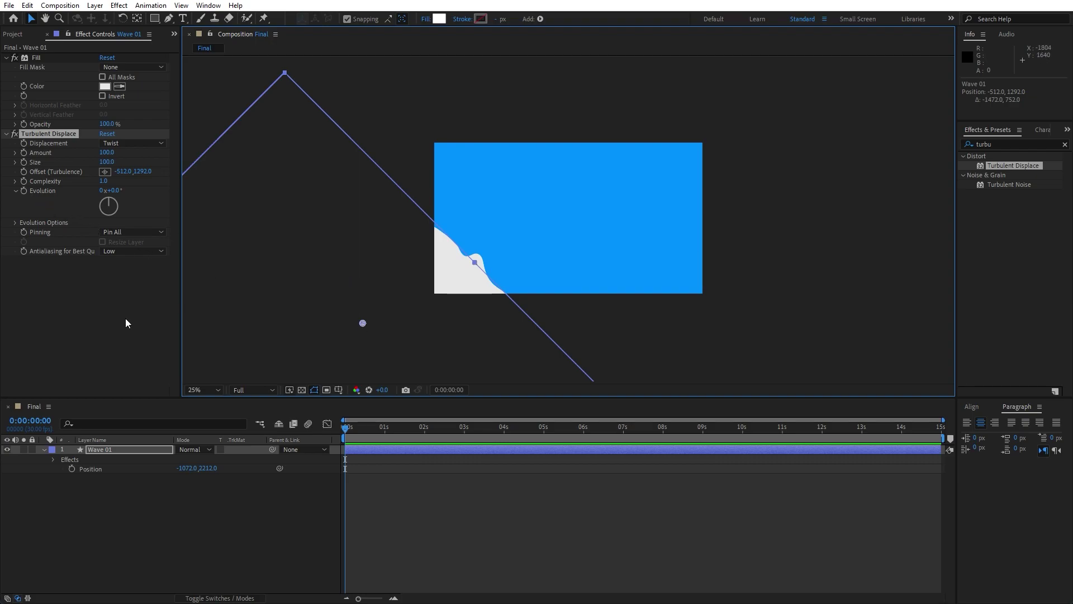
# - Animate the turbulence by adding the expression time*100 to Evolution, then preview it
pyautogui.keyDown('alt'); pyautogui.click(23, 190); pyautogui.keyUp('alt')
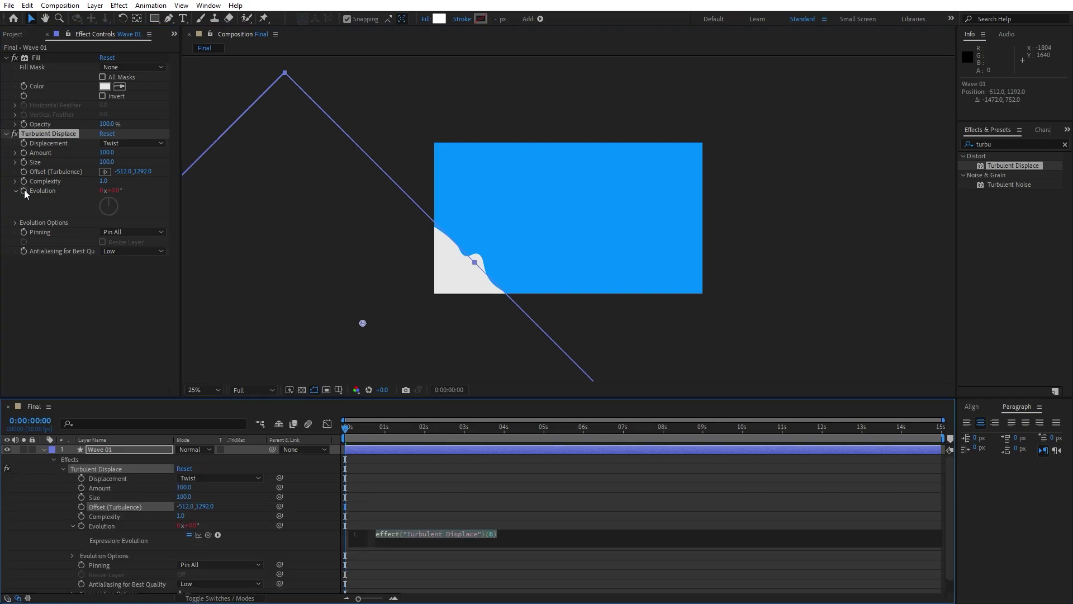
pyautogui.write('time*100')
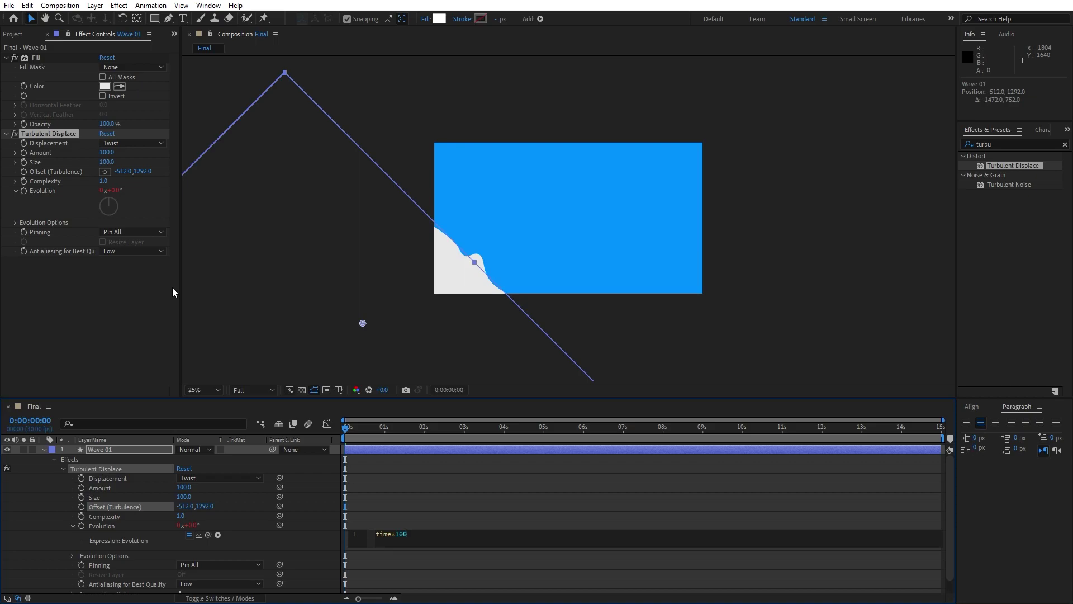
pyautogui.click(43, 449)
pyautogui.press('space')
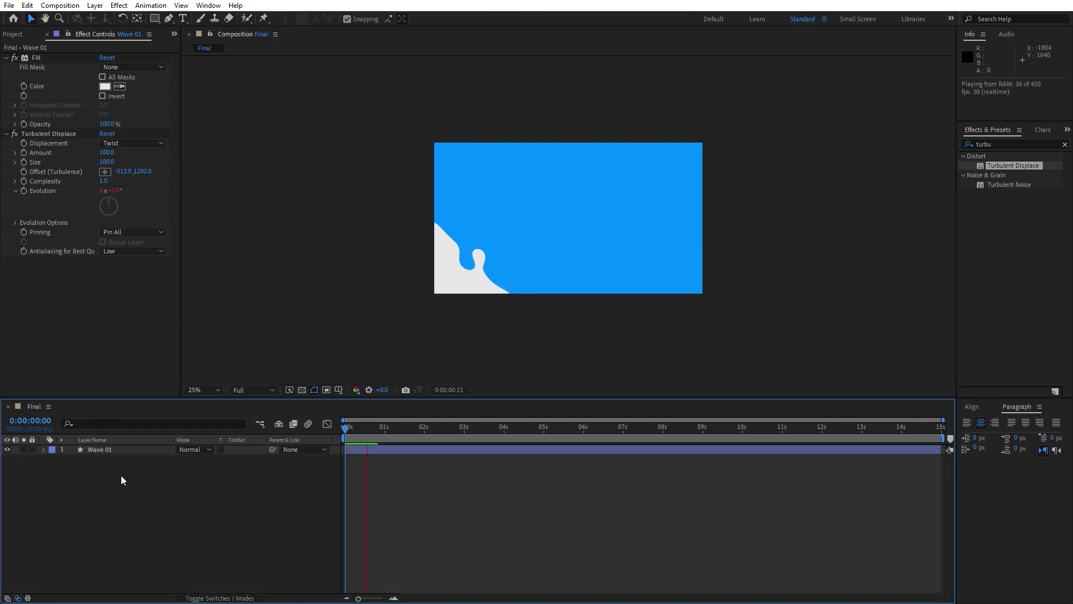
pyautogui.click(404, 431)
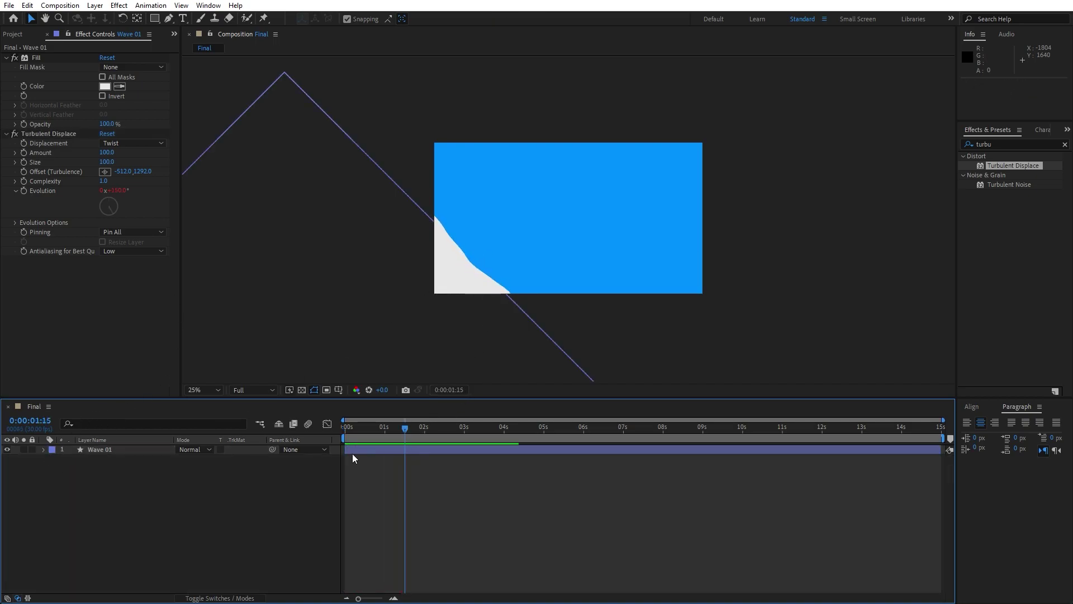
# - Change the Turbulent Displace offset X to -280, preview, and move the time to 0:00:02:11
pyautogui.click(114, 451)
pyautogui.press(',')
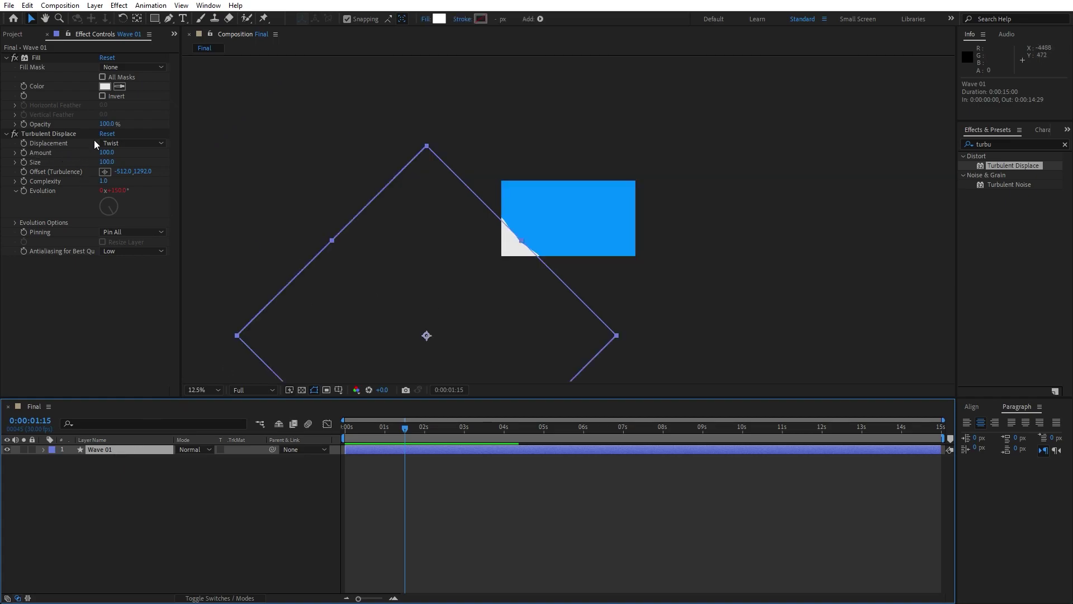
pyautogui.press('.')
pyautogui.moveTo(120, 171); pyautogui.dragTo(249, 168)
pyautogui.press('space')
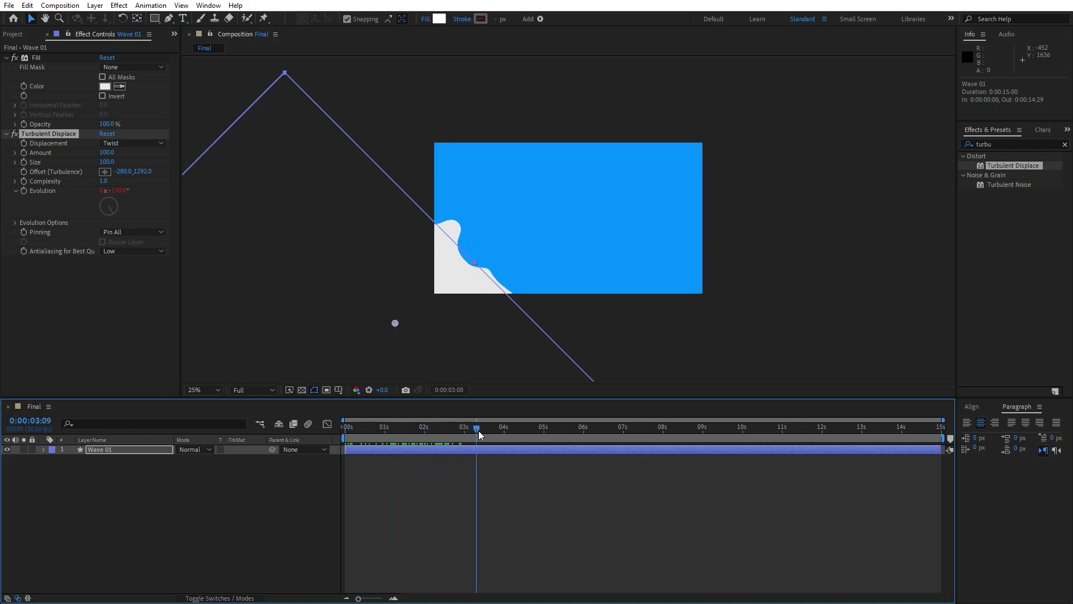
pyautogui.moveTo(592, 432); pyautogui.dragTo(440, 437)
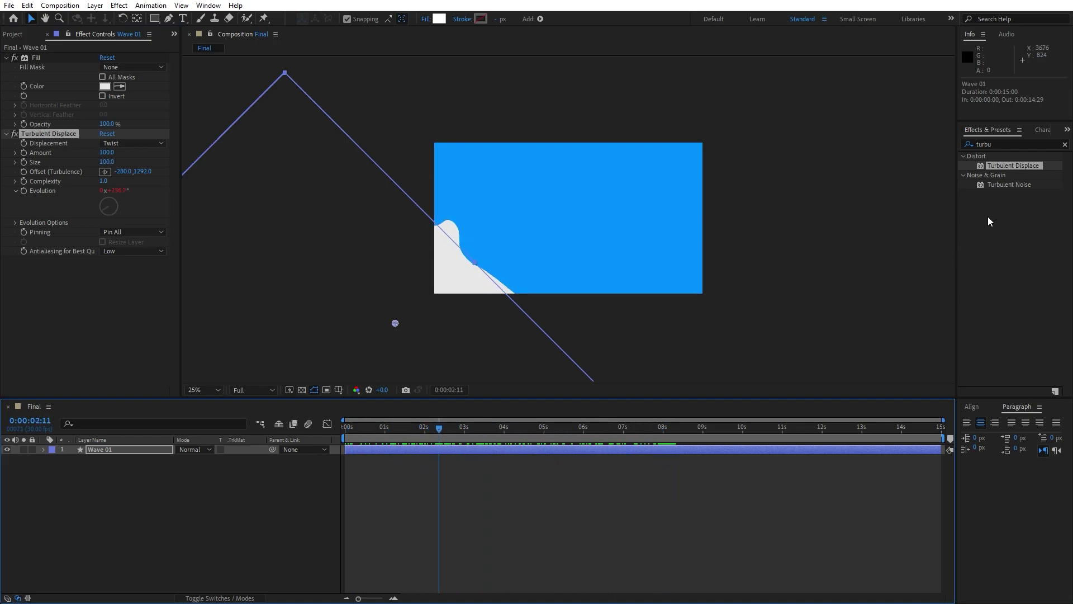
# - Add a Drop Shadow to Wave 01 with distance 10 and softness 20
pyautogui.click(1011, 145)
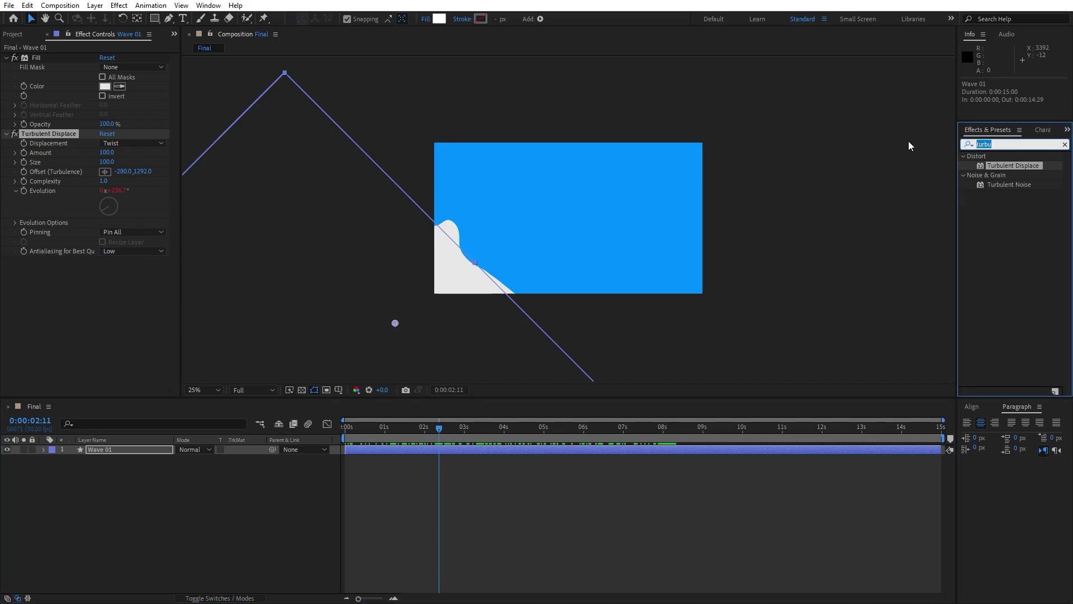
pyautogui.write('drop s')
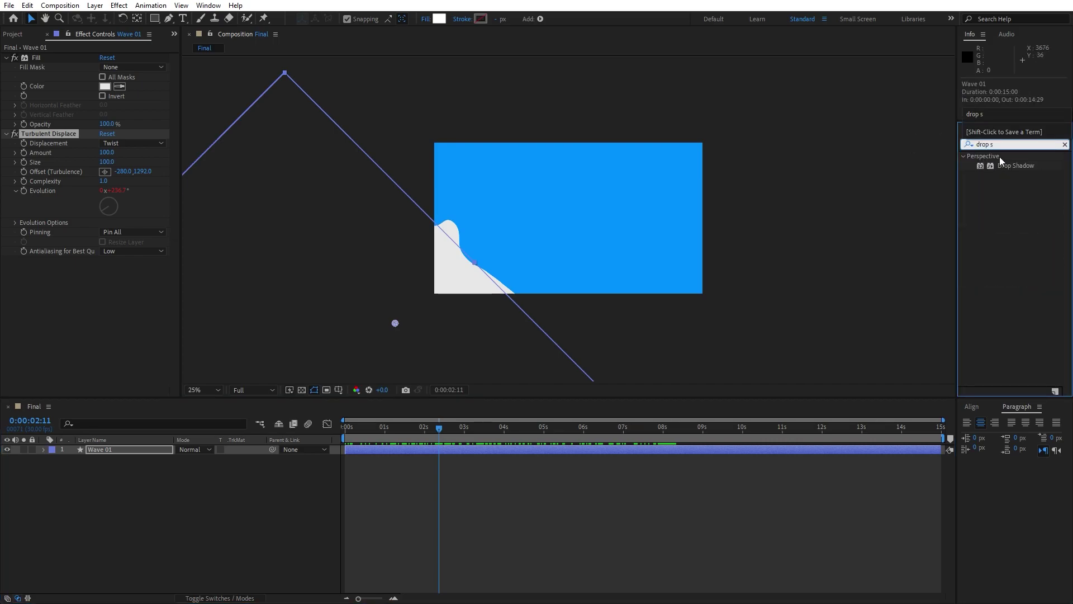
pyautogui.moveTo(1016, 165); pyautogui.dragTo(105, 324)
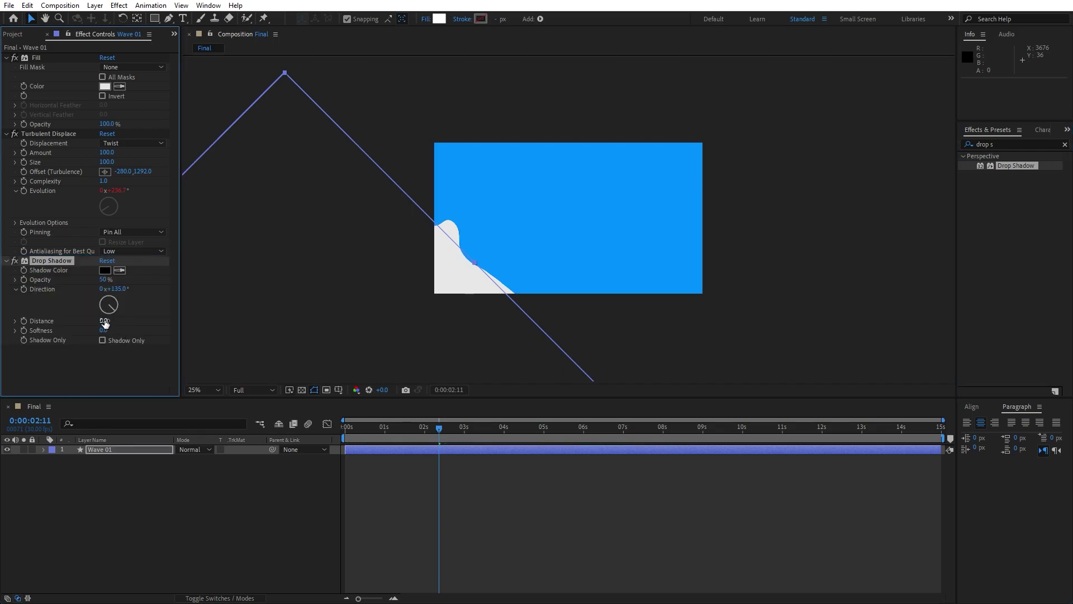
pyautogui.write('10')
pyautogui.press('Tab')
pyautogui.press('Return')
# - Duplicate the Drop Shadow and set the copy to distance 20 and softness 100
pyautogui.click(55, 264)
pyautogui.hotkey('ctrl', 'd')
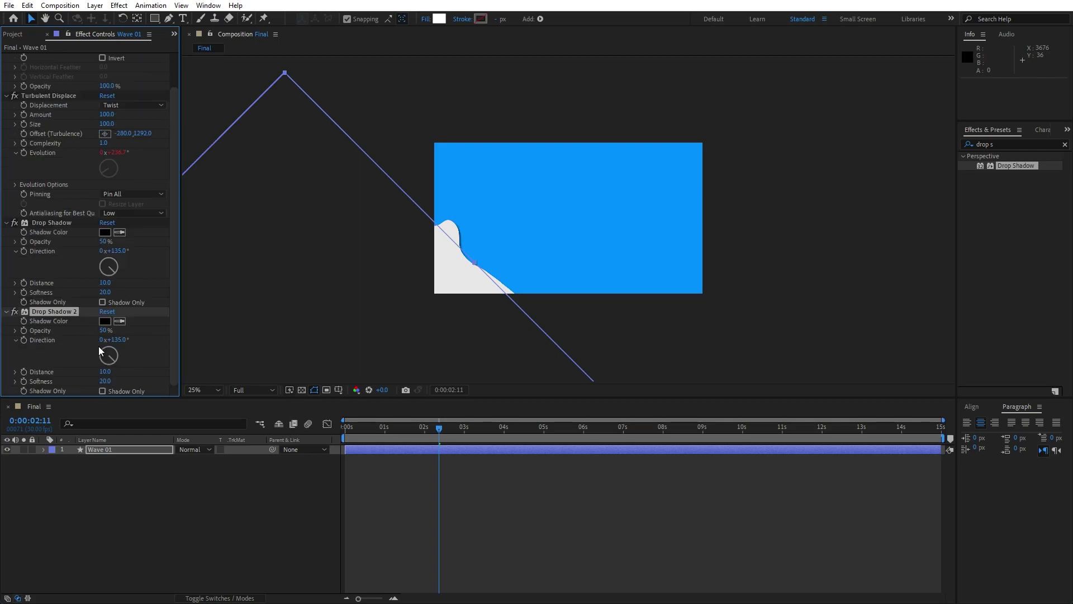
pyautogui.click(106, 371)
pyautogui.write('20')
pyautogui.click(105, 381)
pyautogui.write('10')
pyautogui.click(138, 494)
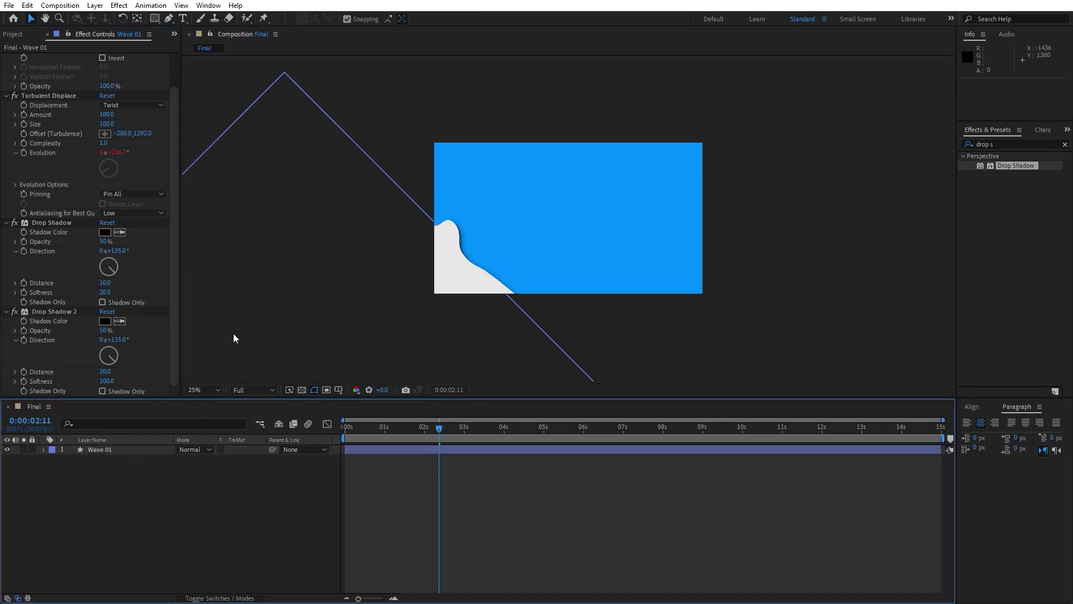
# - Duplicate Wave 01 as Wave 02 below it, shifted right with a slightly darker gray fill
pyautogui.click(6, 96)
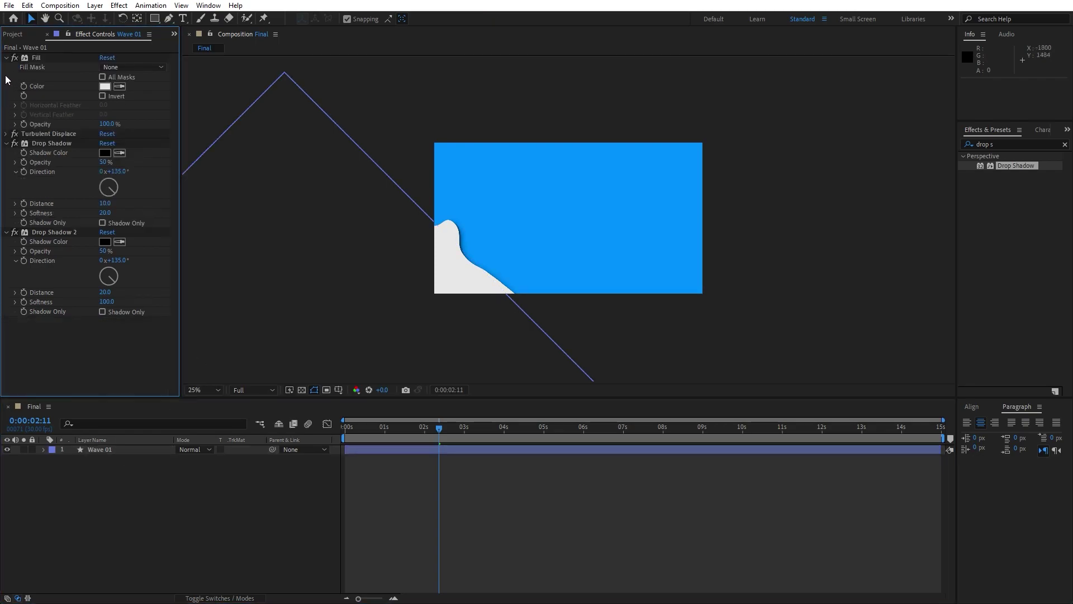
pyautogui.click(5, 57)
pyautogui.click(8, 79)
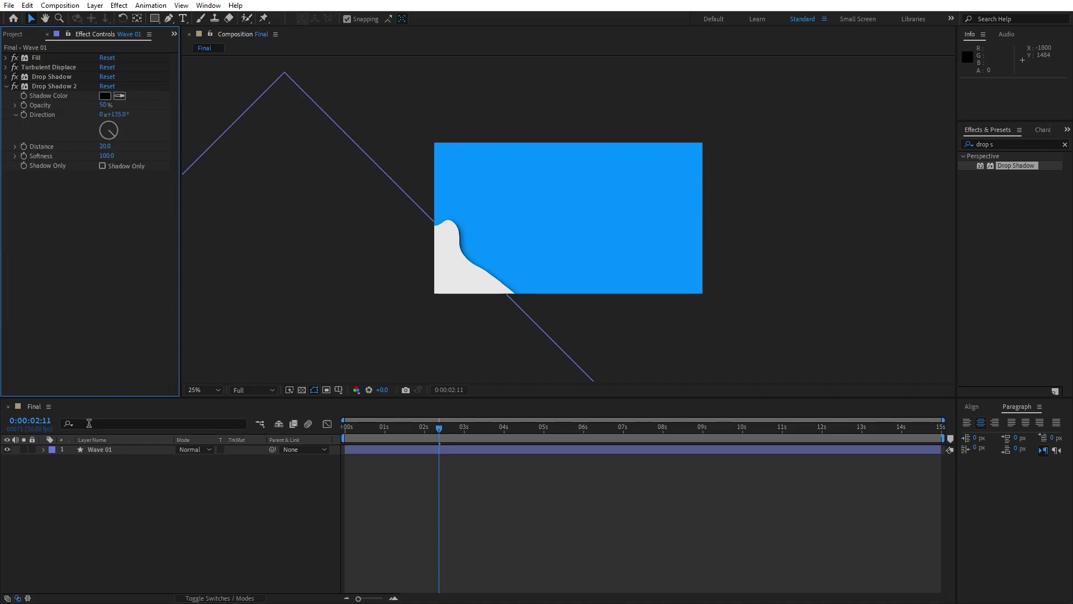
pyautogui.click(112, 451)
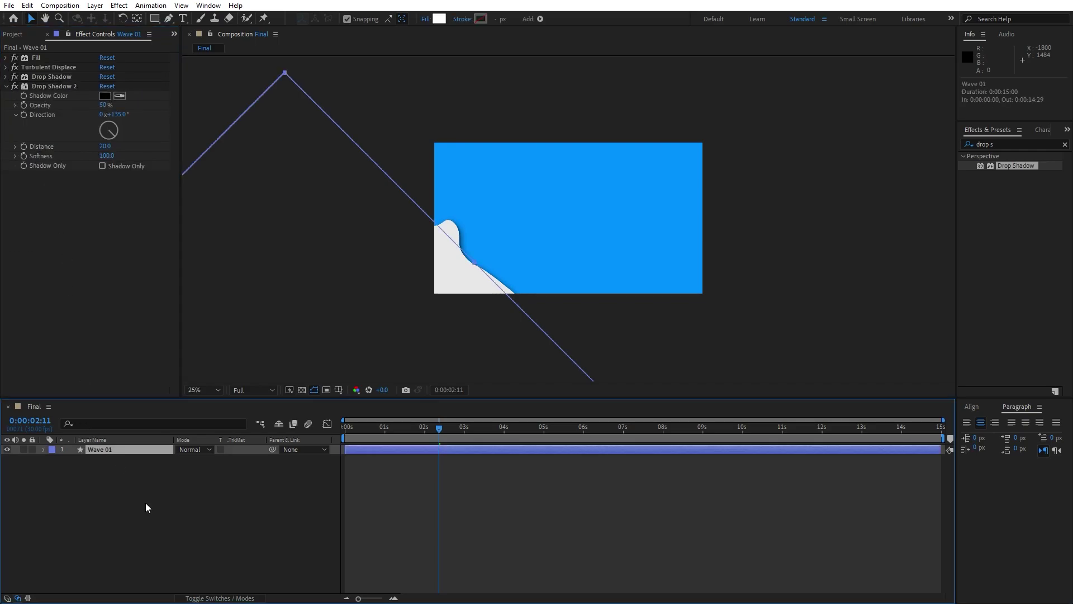
pyautogui.click(27, 5)
pyautogui.click(89, 150)
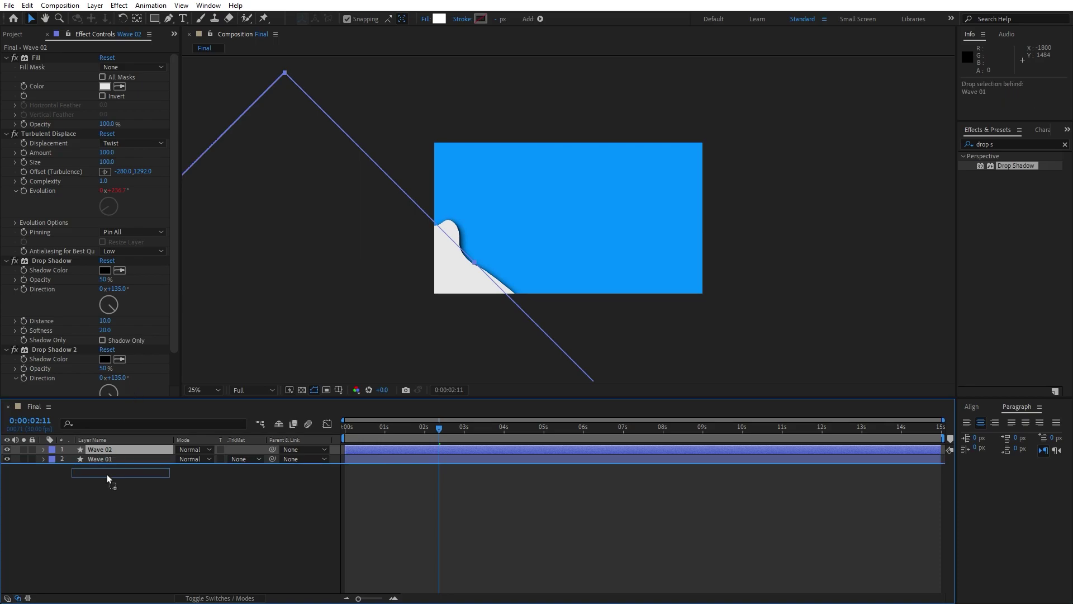
pyautogui.moveTo(108, 475); pyautogui.dragTo(107, 475)
pyautogui.press('p')
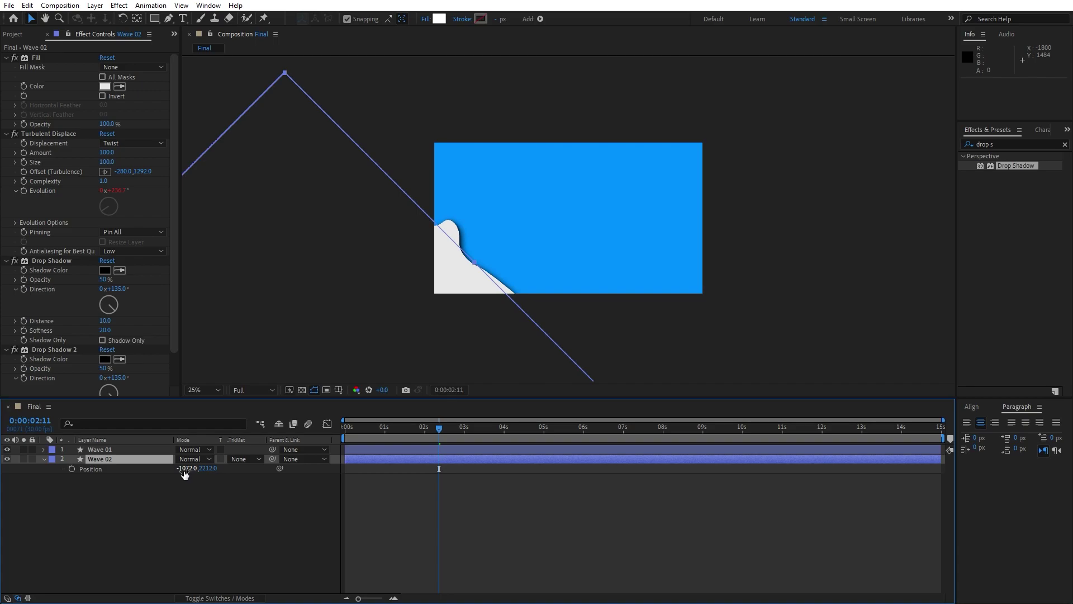
pyautogui.moveTo(185, 474); pyautogui.dragTo(362, 467)
pyautogui.click(105, 86)
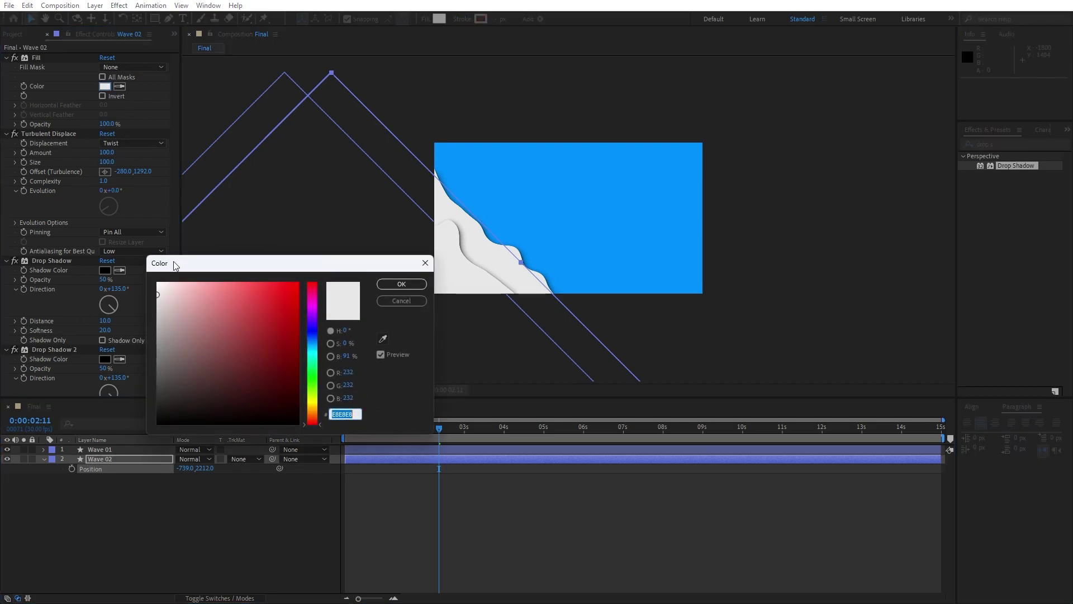
pyautogui.moveTo(157, 293); pyautogui.dragTo(147, 300)
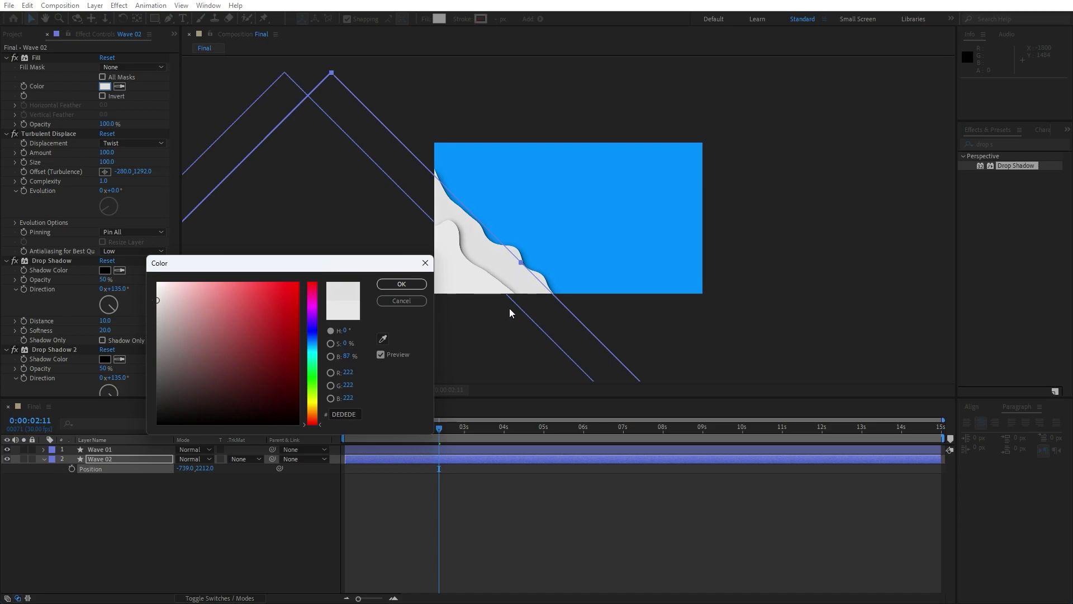
pyautogui.click(402, 284)
# - Duplicate Wave 02 as Wave 03 below it, shifted further right with a lighter gray fill
pyautogui.click(112, 458)
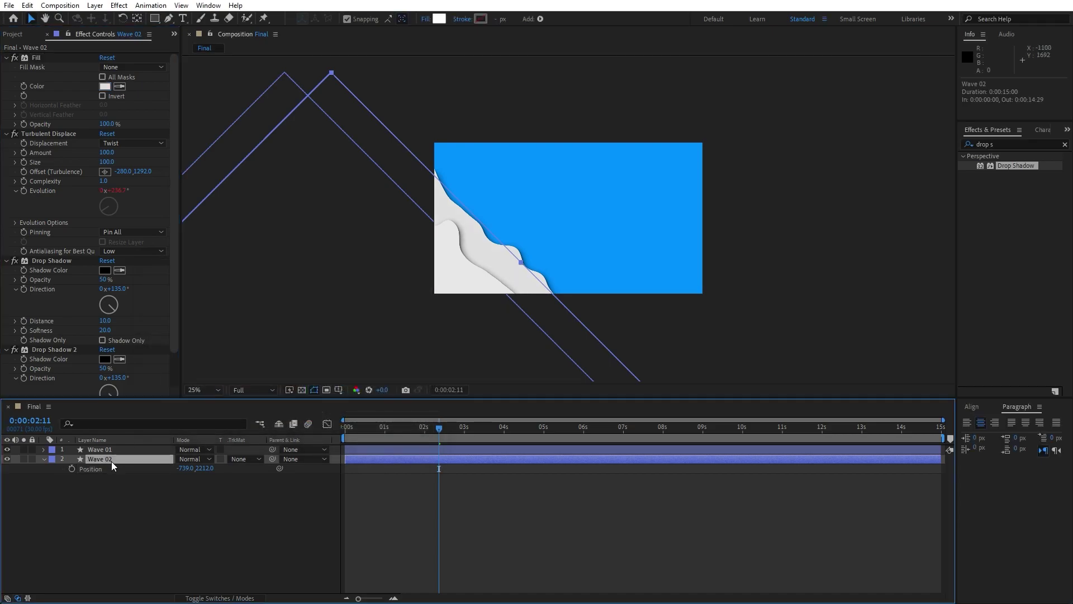
pyautogui.hotkey('ctrl', 'd')
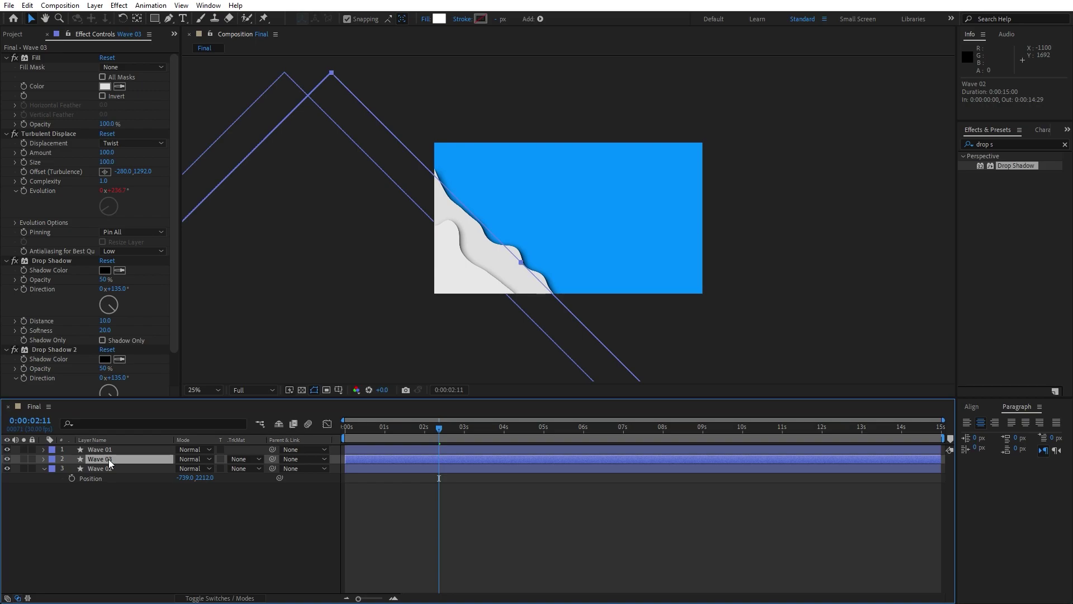
pyautogui.moveTo(108, 458); pyautogui.dragTo(114, 487)
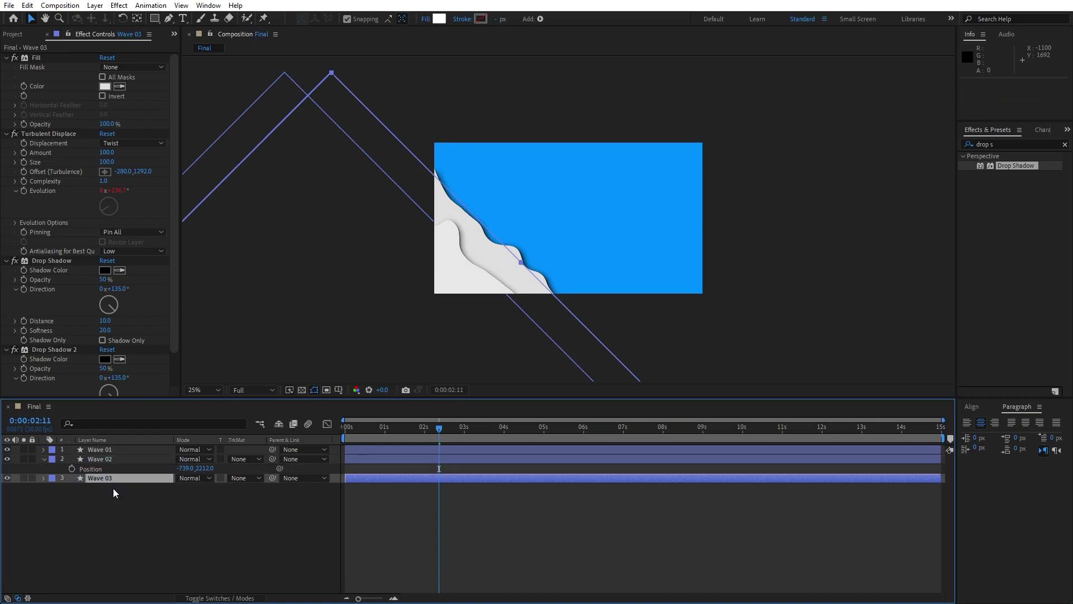
pyautogui.press('p')
pyautogui.moveTo(185, 487); pyautogui.dragTo(310, 476)
pyautogui.press('Return')
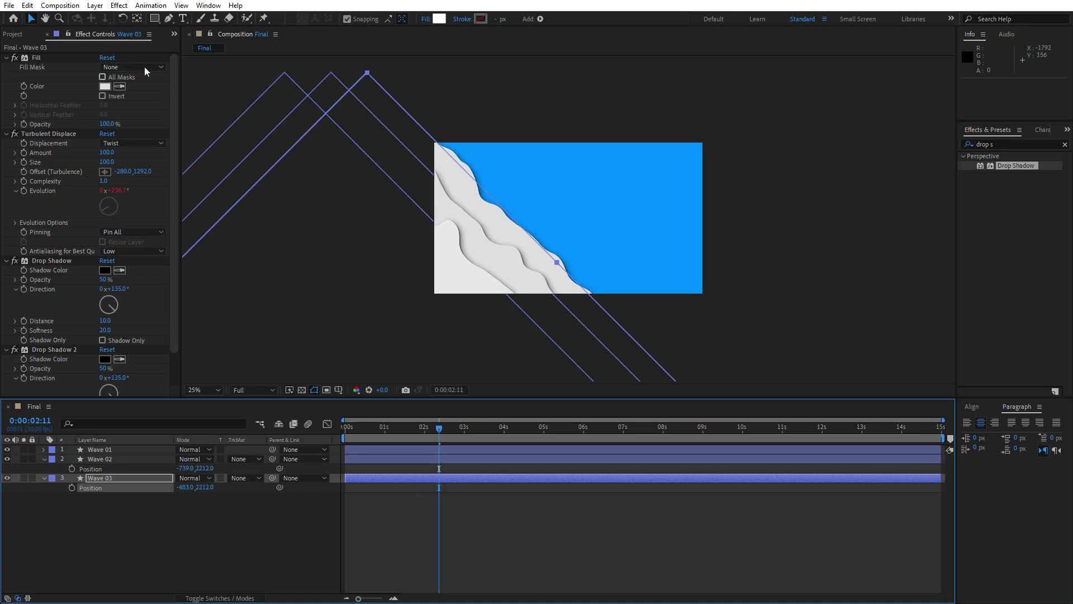
pyautogui.click(105, 86)
pyautogui.moveTo(161, 297); pyautogui.dragTo(158, 287)
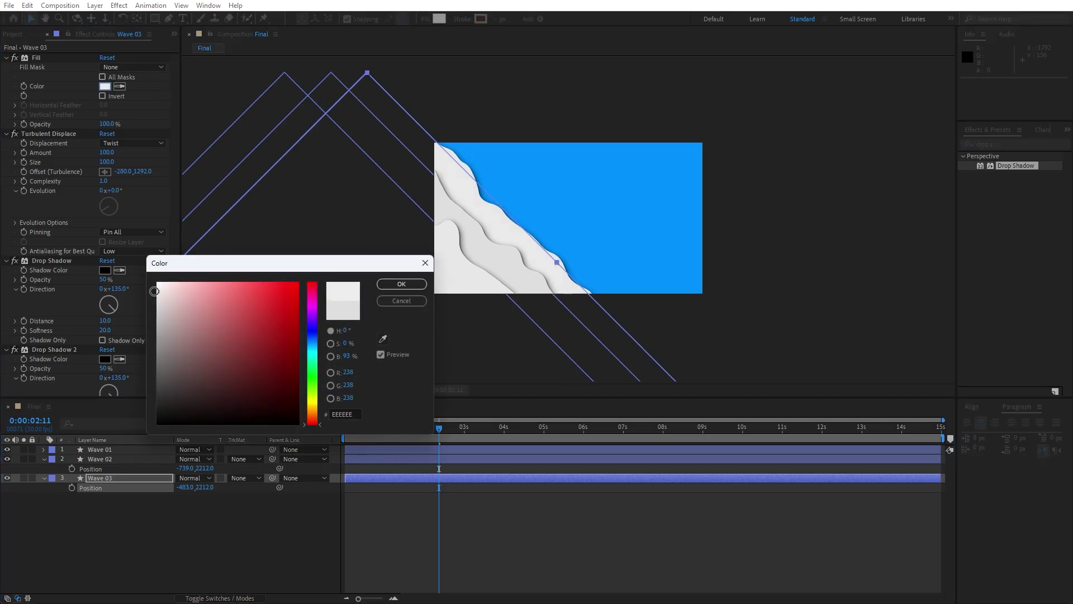
pyautogui.click(401, 285)
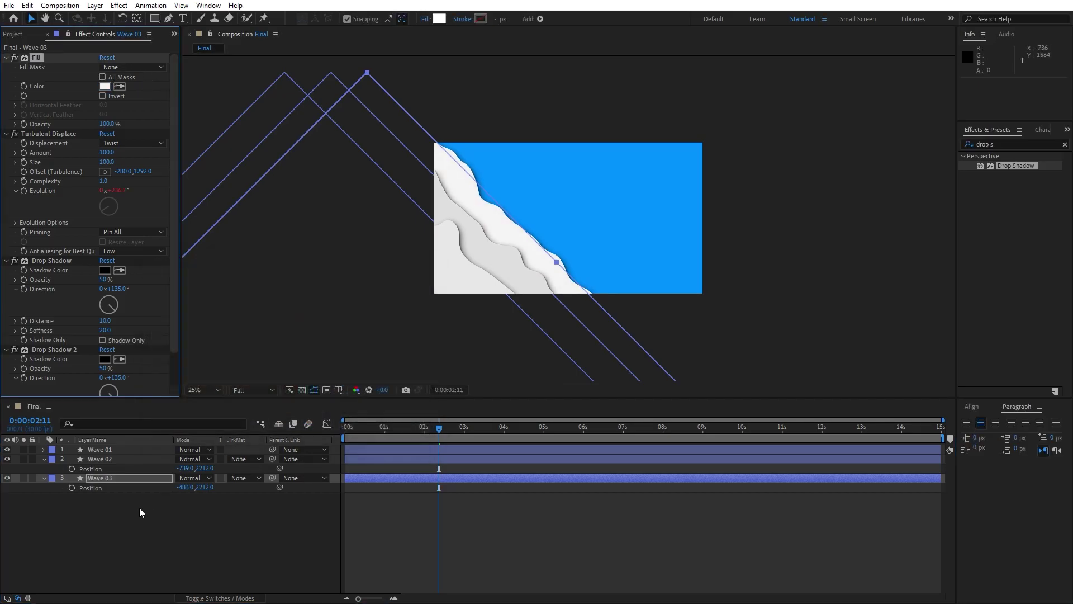
# - Add Wave 04 at X -209 and Wave 05 further right, each below the previous wave
pyautogui.click(119, 479)
pyautogui.hotkey('ctrl', 'd')
pyautogui.moveTo(116, 479); pyautogui.dragTo(109, 533)
pyautogui.press('p')
pyautogui.moveTo(186, 506); pyautogui.dragTo(302, 498)
pyautogui.hotkey('ctrl', 'd')
pyautogui.moveTo(103, 497); pyautogui.dragTo(116, 537)
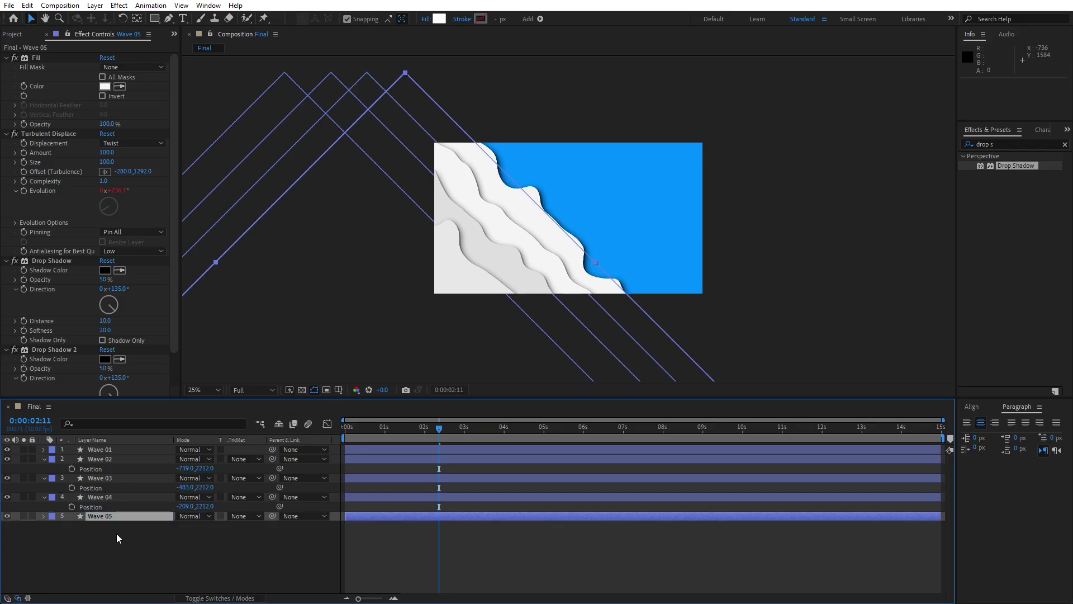
pyautogui.press('p')
pyautogui.moveTo(184, 525); pyautogui.dragTo(321, 525)
# - Add Wave 06 shifted right to X 310, then Wave 07 below it
pyautogui.click(109, 516)
pyautogui.hotkey('ctrl', 'd')
pyautogui.moveTo(110, 518); pyautogui.dragTo(119, 558)
pyautogui.press('p')
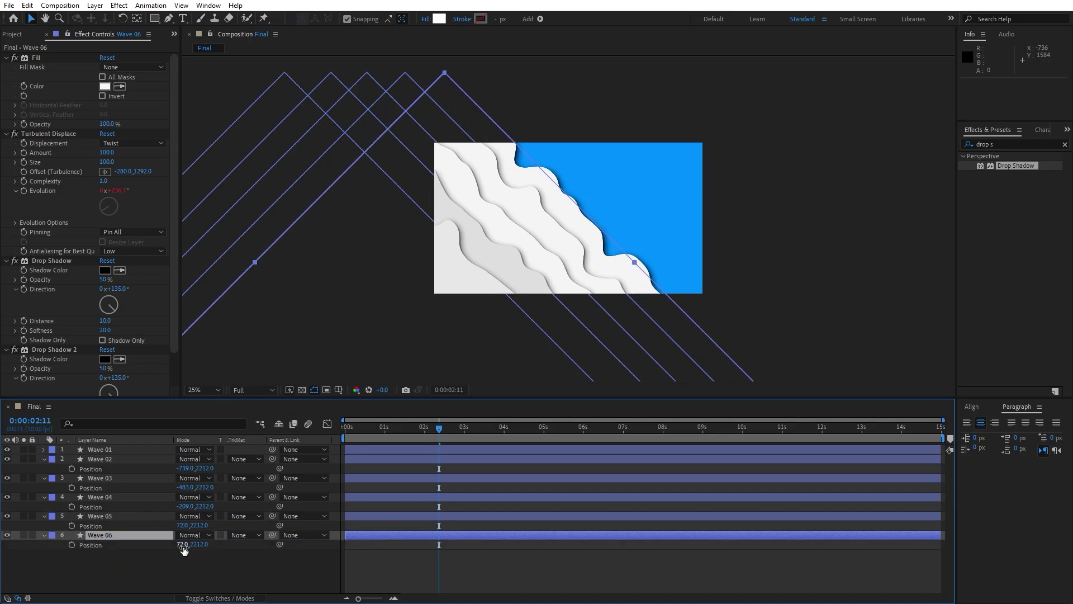
pyautogui.moveTo(183, 550); pyautogui.dragTo(316, 549)
pyautogui.click(109, 536)
pyautogui.hotkey('ctrl', 'd')
pyautogui.moveTo(110, 538); pyautogui.dragTo(297, 561)
pyautogui.press('p')
# - Add Wave 08 and Wave 09, shifting Wave 09 to the far right and nudging Wave 08 right
pyautogui.click(129, 555)
pyautogui.hotkey('ctrl', 'd')
pyautogui.moveTo(128, 557); pyautogui.dragTo(228, 579)
pyautogui.press('p')
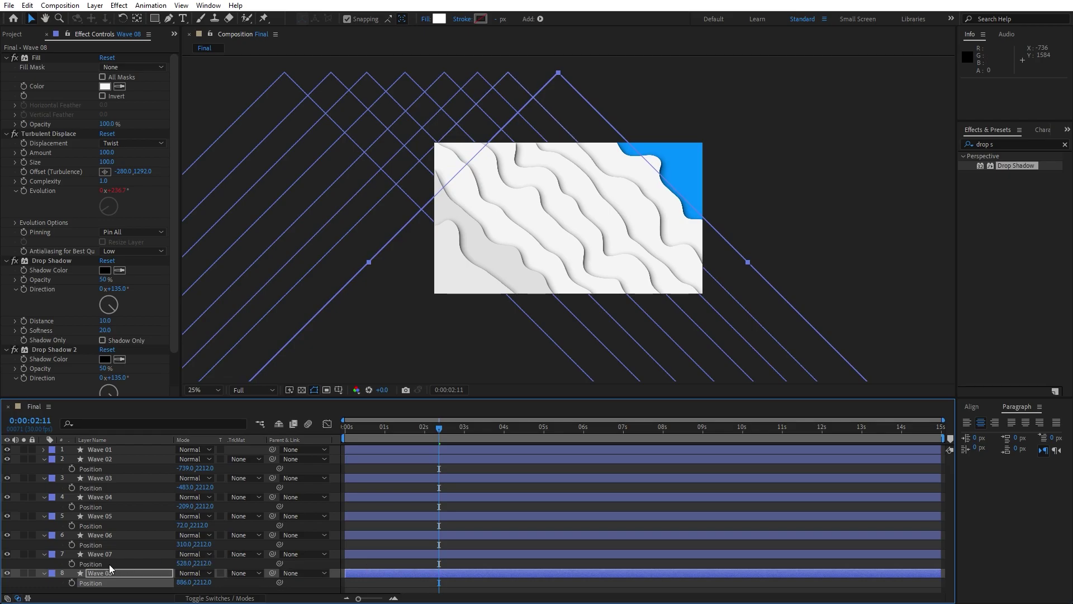
pyautogui.click(113, 571)
pyautogui.hotkey('ctrl', 'd')
pyautogui.moveTo(106, 567); pyautogui.dragTo(108, 587)
pyautogui.press('p')
pyautogui.moveTo(184, 587); pyautogui.dragTo(419, 541)
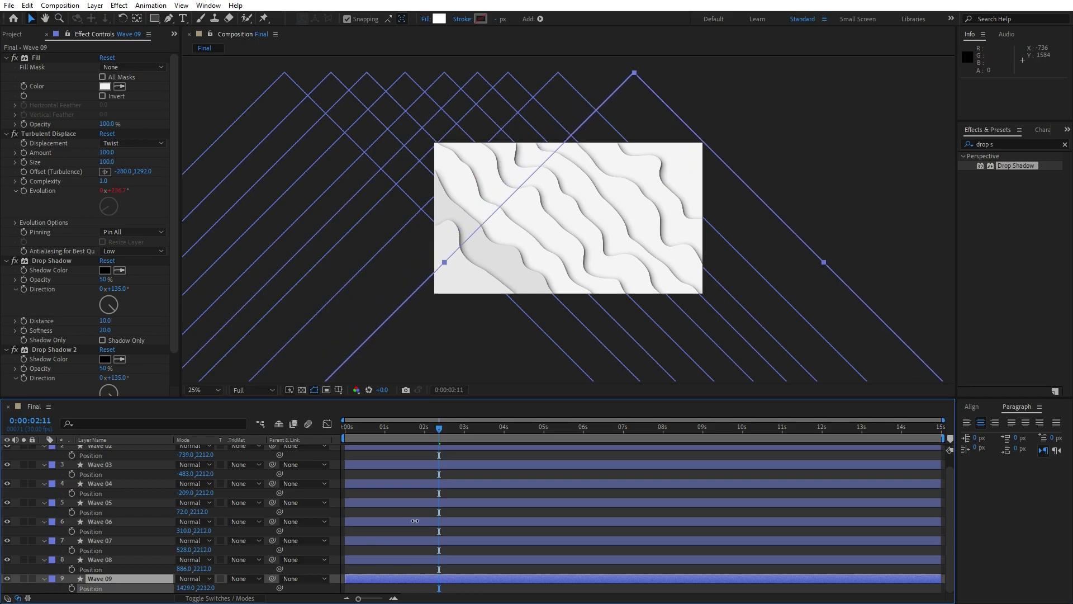
pyautogui.click(110, 557)
pyautogui.moveTo(185, 577); pyautogui.dragTo(212, 559)
pyautogui.hotkey('ctrl', 'Up')
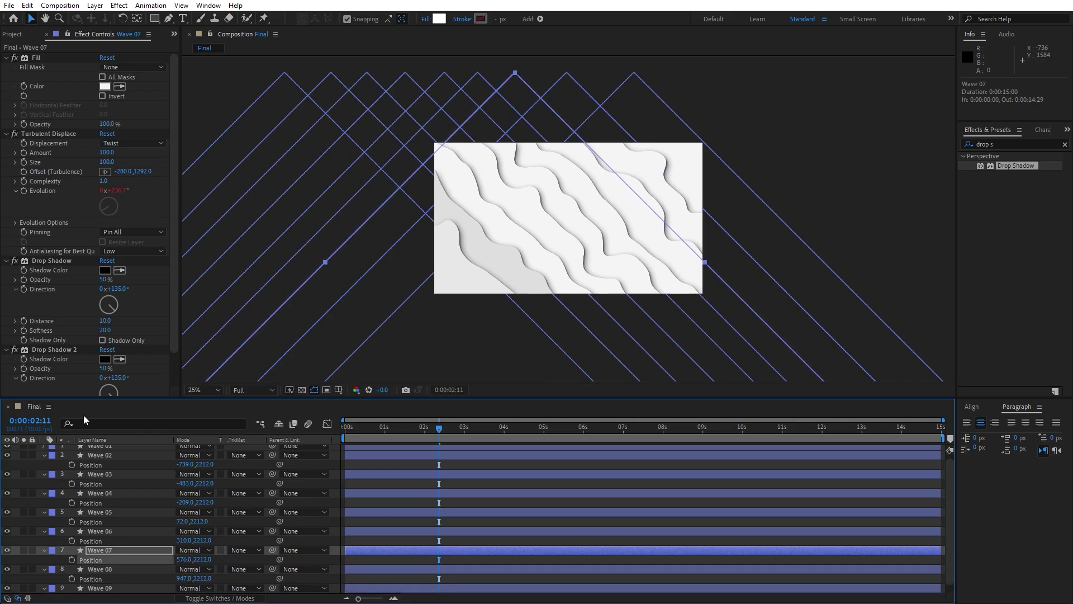
# - Refill Wave 07 with gray F0F0F0 and Wave 06 with E5E5E5
pyautogui.click(109, 86)
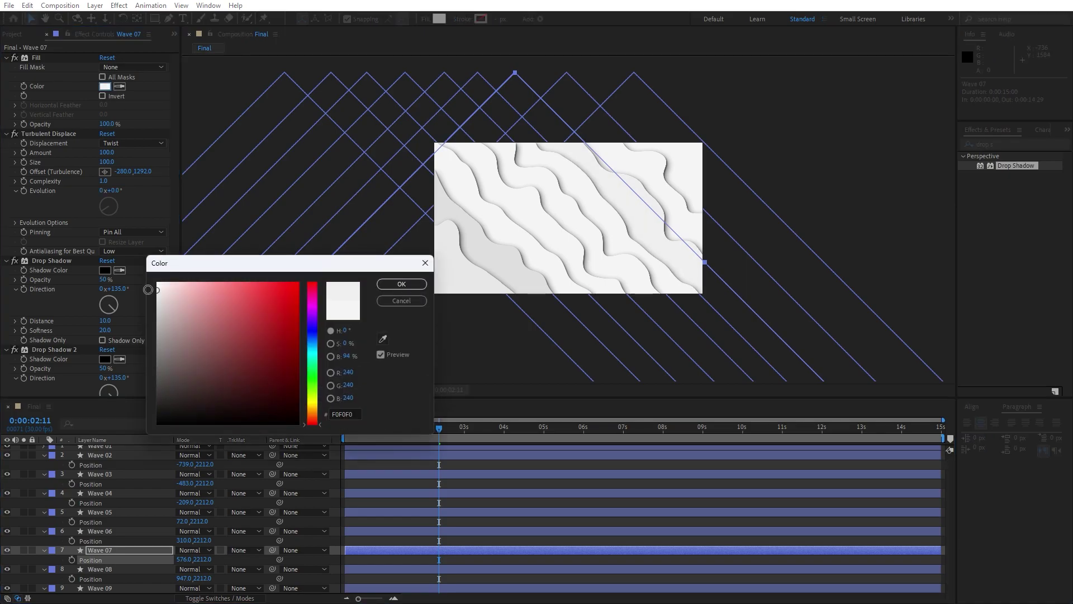
pyautogui.moveTo(148, 289); pyautogui.dragTo(157, 296)
pyautogui.click(396, 285)
pyautogui.hotkey('ctrl', 'Up')
pyautogui.click(104, 86)
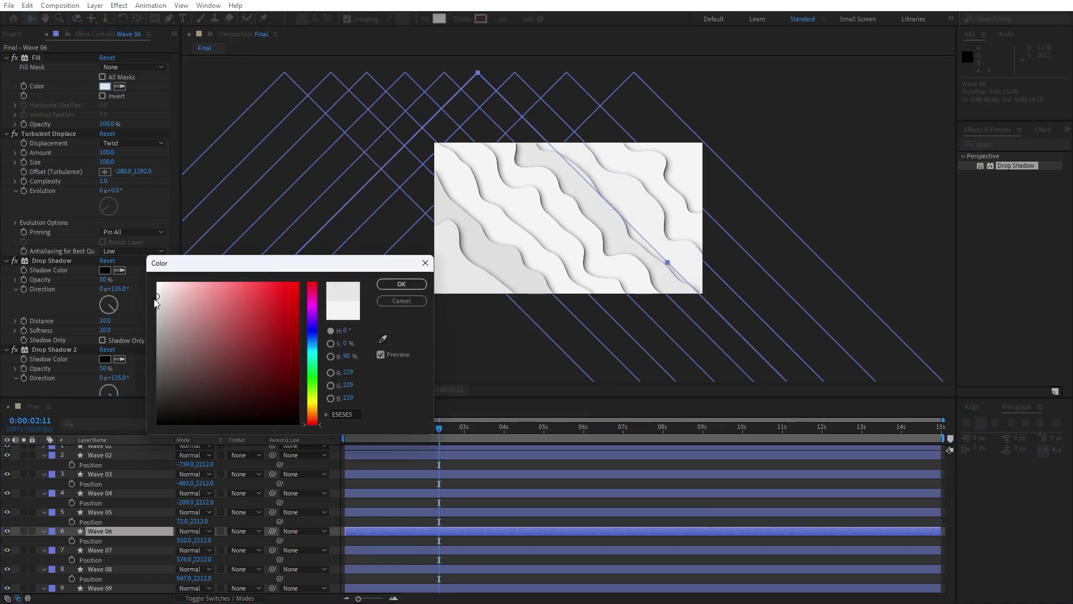
pyautogui.click(423, 288)
# - Refill Wave 04 with light gray EAEAEA
pyautogui.click(117, 492)
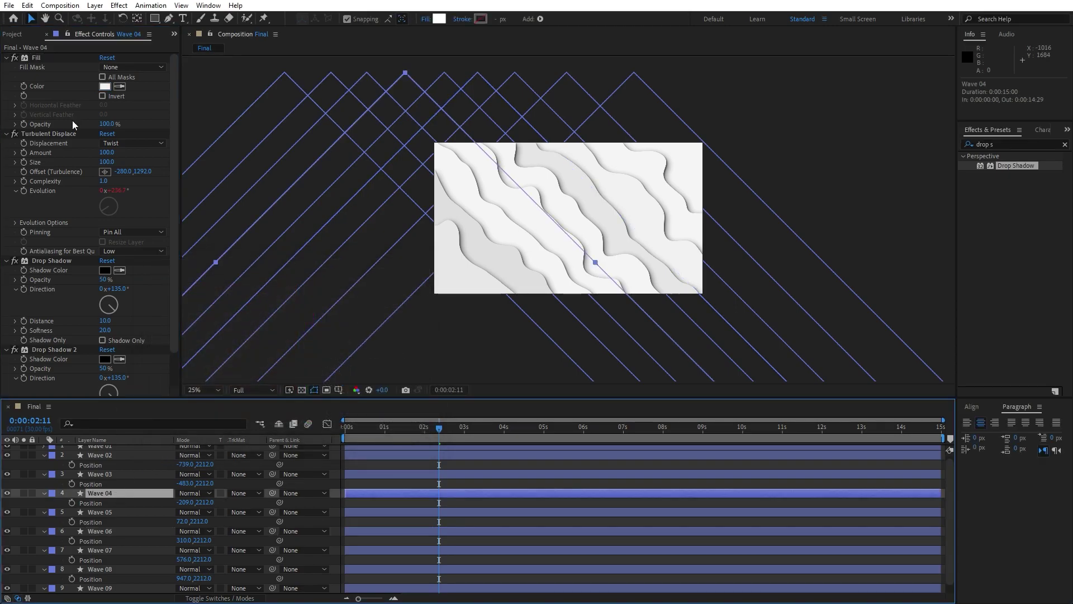
pyautogui.click(104, 86)
pyautogui.moveTo(160, 294); pyautogui.dragTo(154, 294)
pyautogui.click(407, 285)
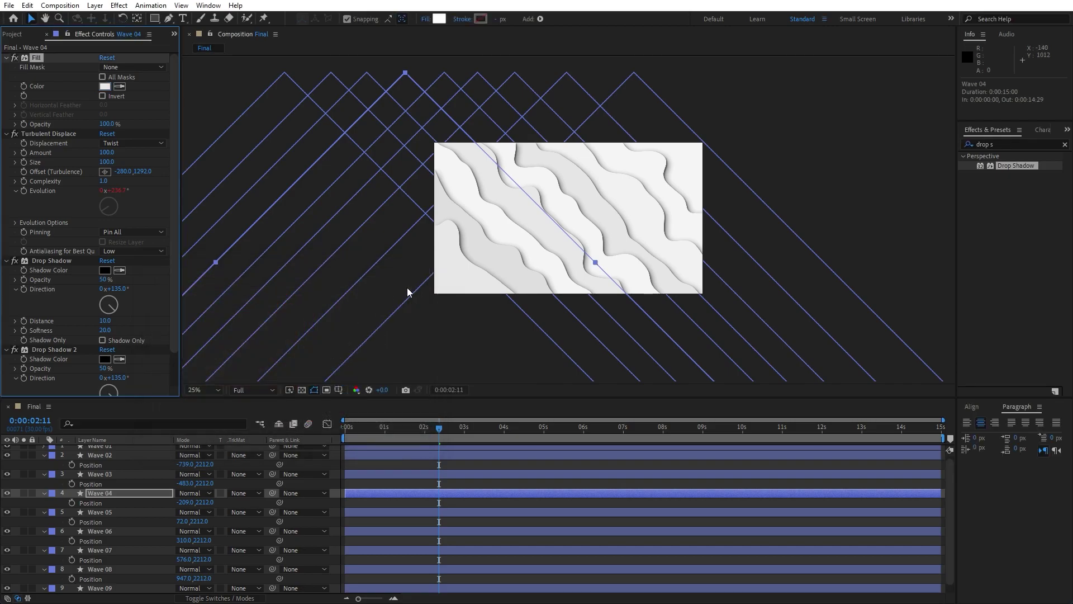
pyautogui.click(102, 472)
# - Pre-compose all nine Wave layers into a nested composition named 'BG 01'
pyautogui.hotkey('ctrl', 'a')
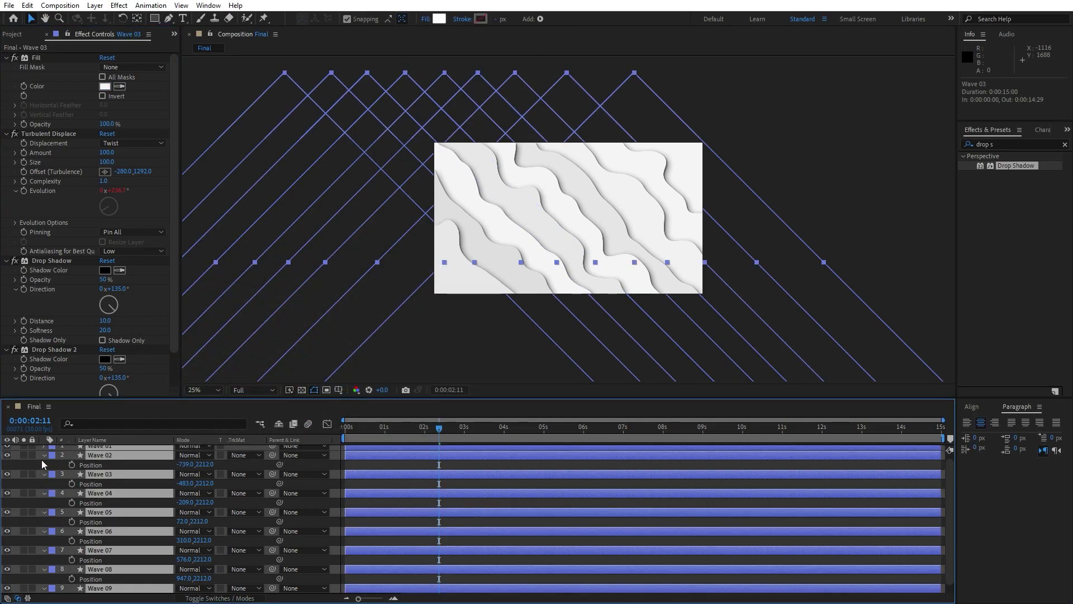
pyautogui.click(44, 455)
pyautogui.rightClick(110, 488)
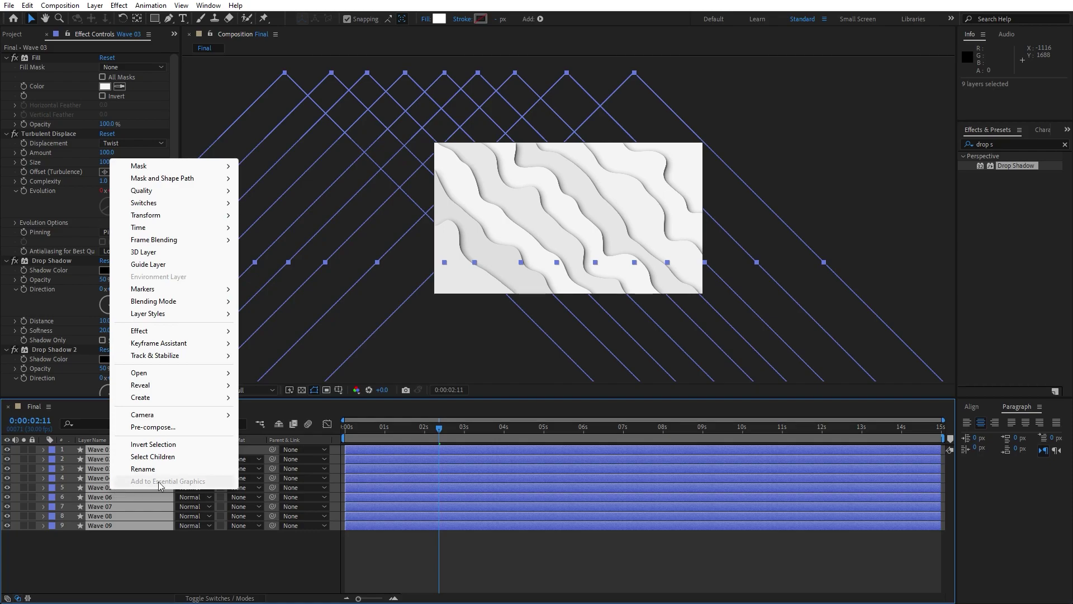
pyautogui.click(152, 427)
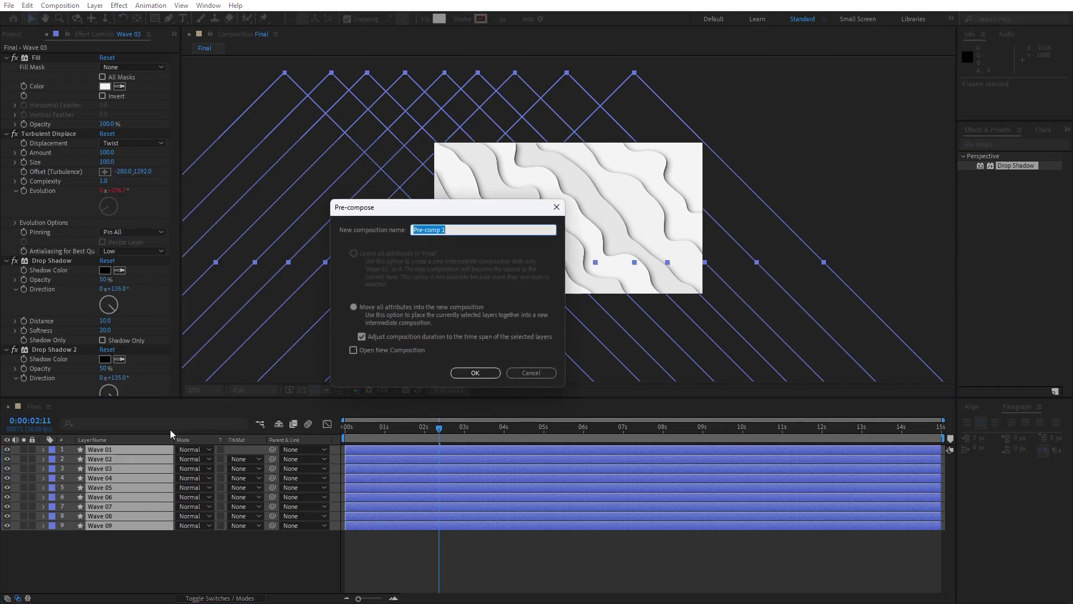
pyautogui.write('BG 01')
pyautogui.press('Return')
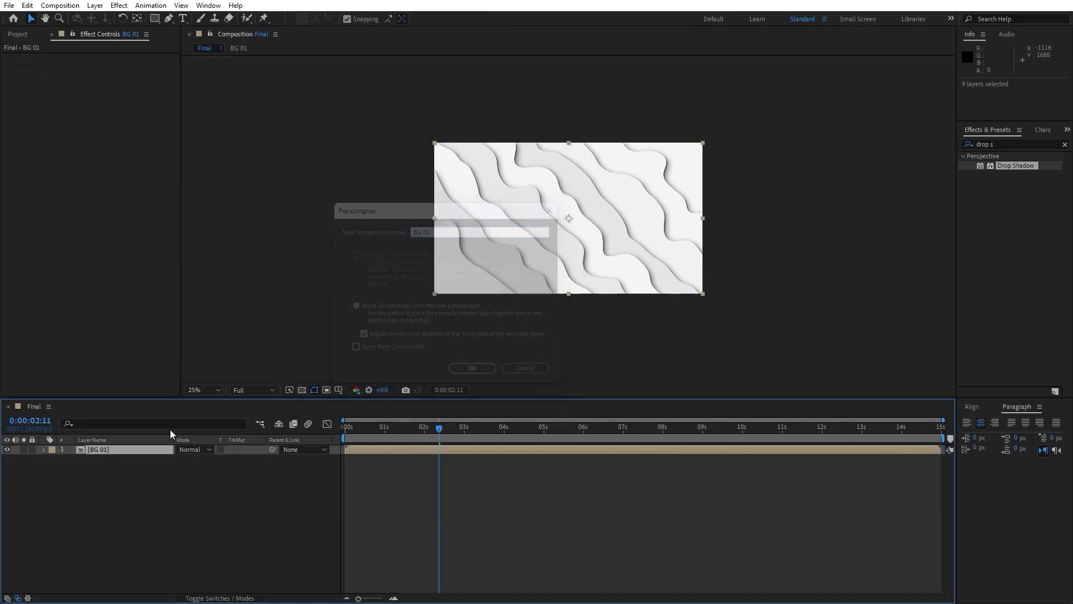
# - Preview the BG 01 animation at 50% view with Half preview resolution
pyautogui.press('.')
pyautogui.press('.')
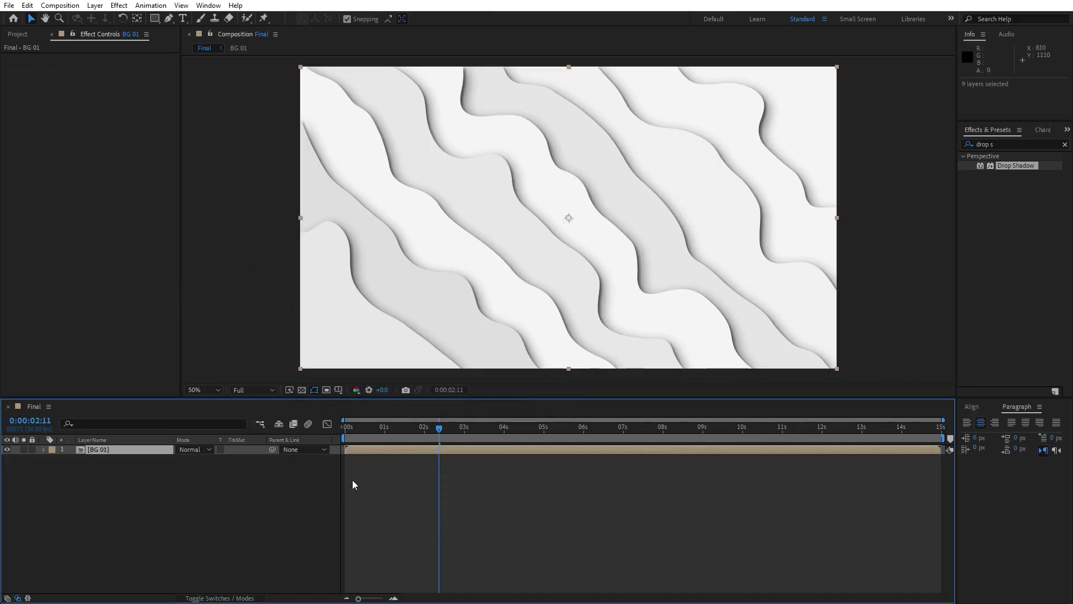
pyautogui.press('space')
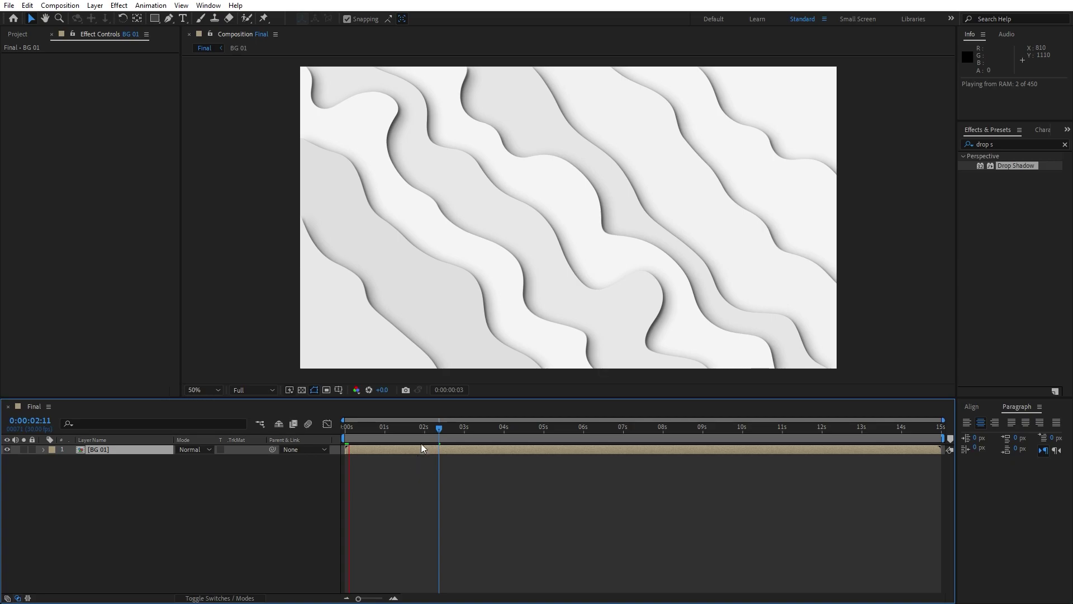
pyautogui.click(252, 389)
pyautogui.click(259, 453)
pyautogui.click(259, 391)
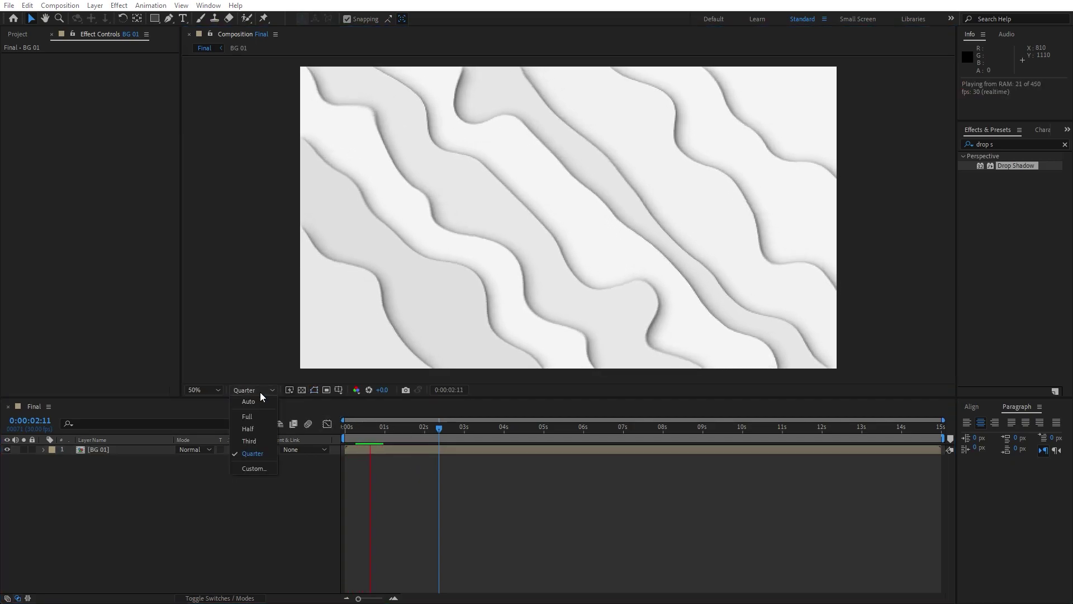
pyautogui.click(259, 431)
# - Duplicate BG 01 and apply an inverted Find Edges effect to the top copy
pyautogui.press('space')
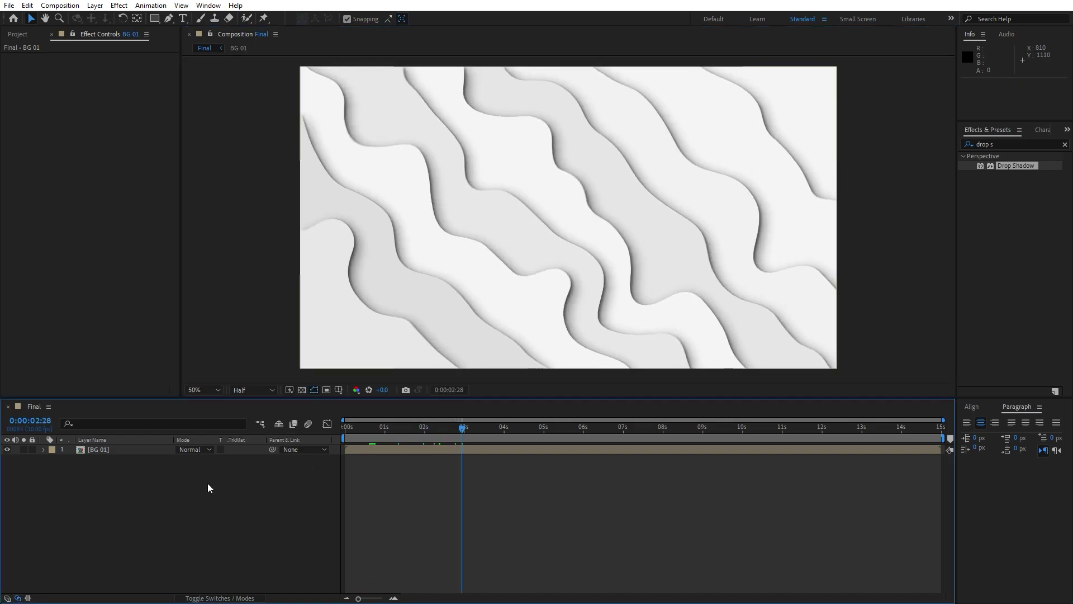
pyautogui.click(106, 451)
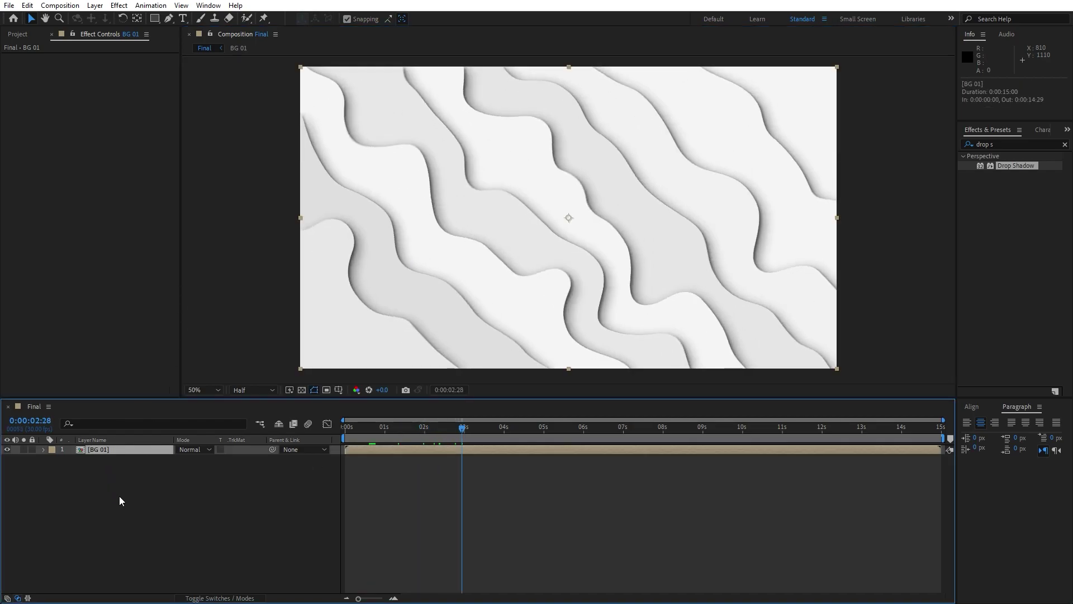
pyautogui.hotkey('ctrl', 'd')
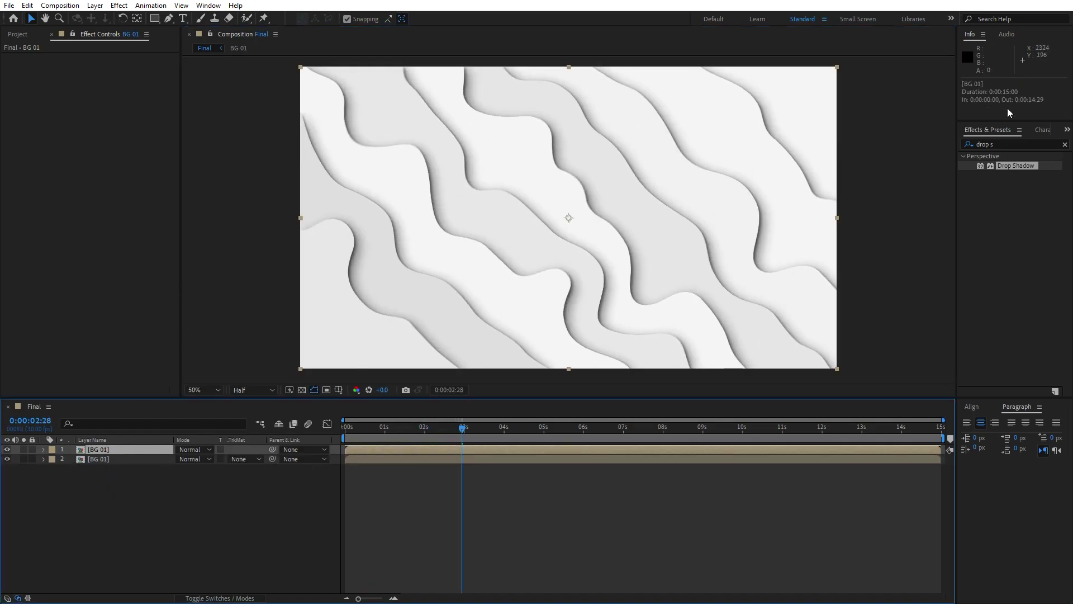
pyautogui.click(1006, 144)
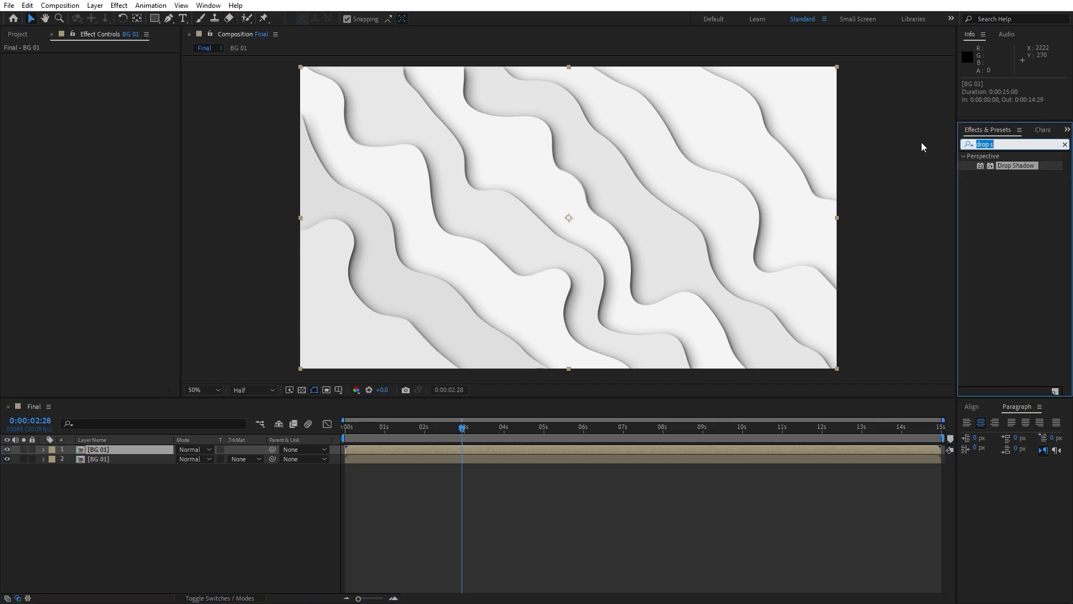
pyautogui.write('find')
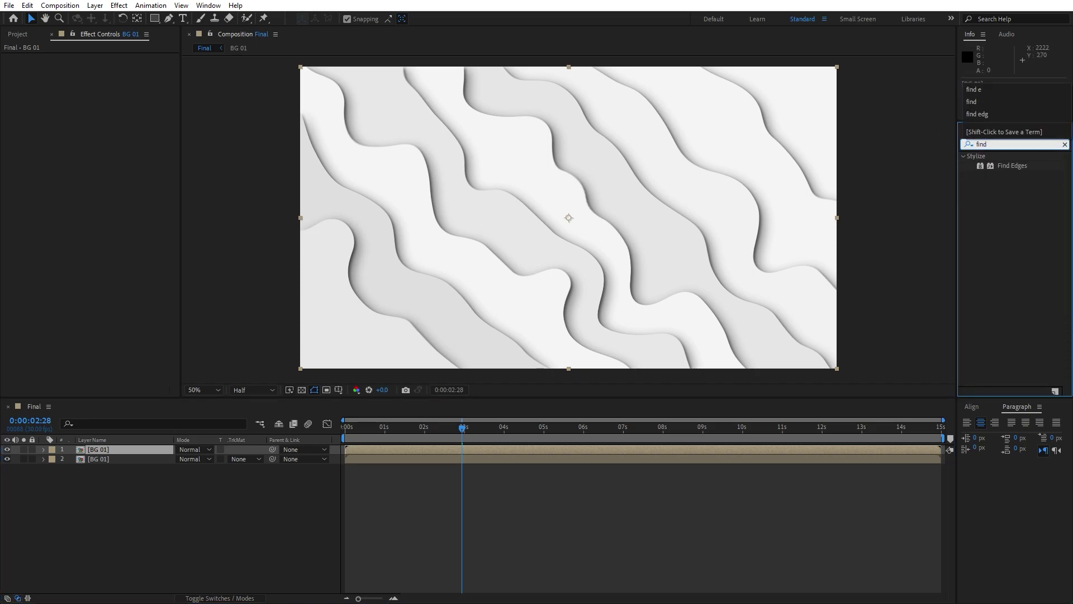
pyautogui.moveTo(1014, 166); pyautogui.dragTo(126, 452)
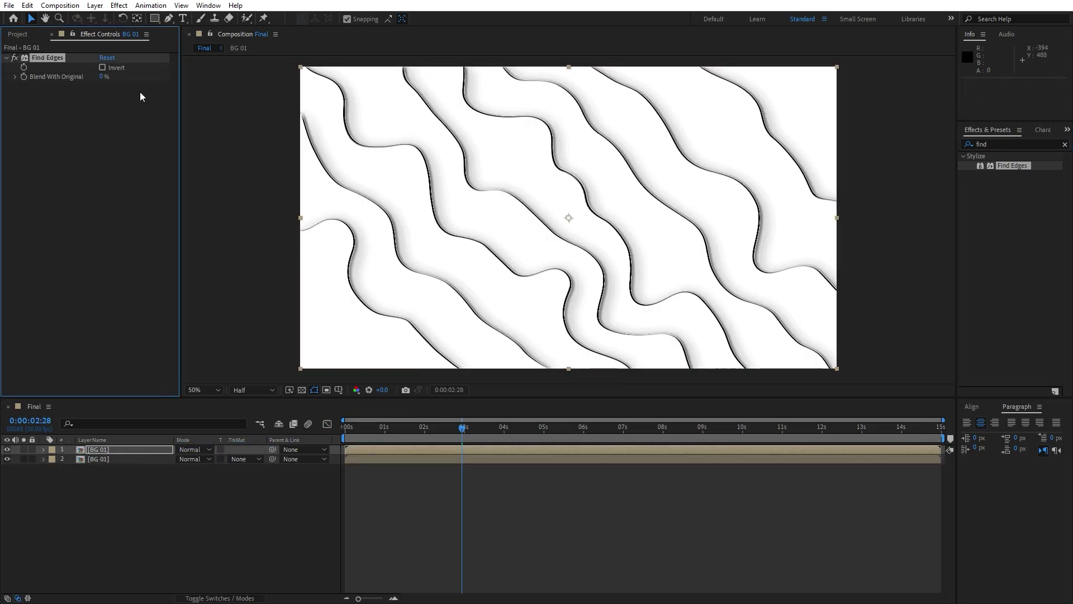
pyautogui.click(103, 68)
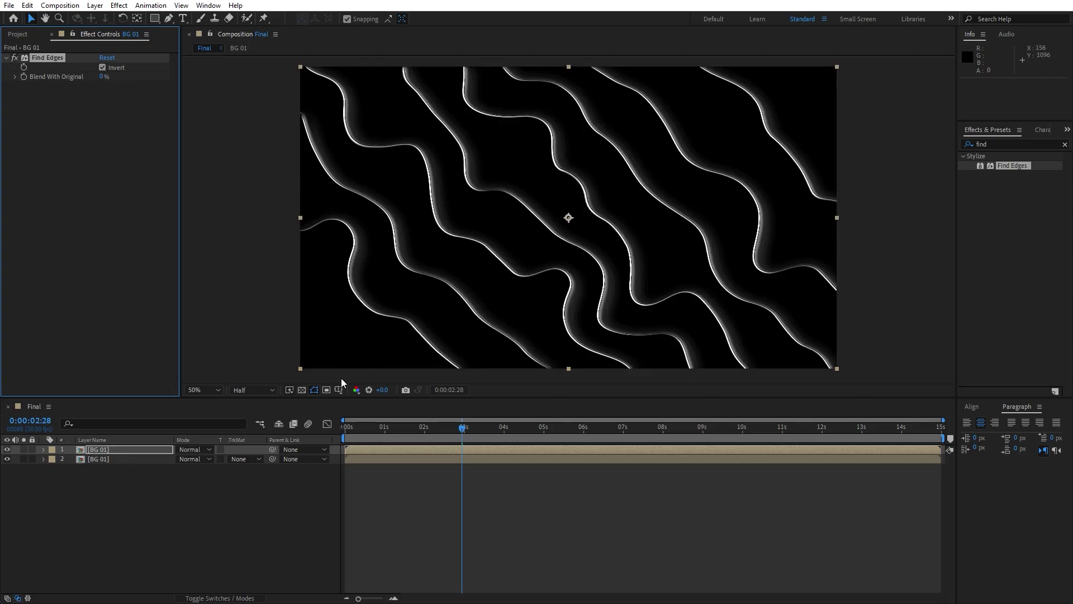
# - Set the top BG 01 copy to Overlay blend mode at 40% opacity
pyautogui.click(393, 439)
pyautogui.press('space')
pyautogui.press('space')
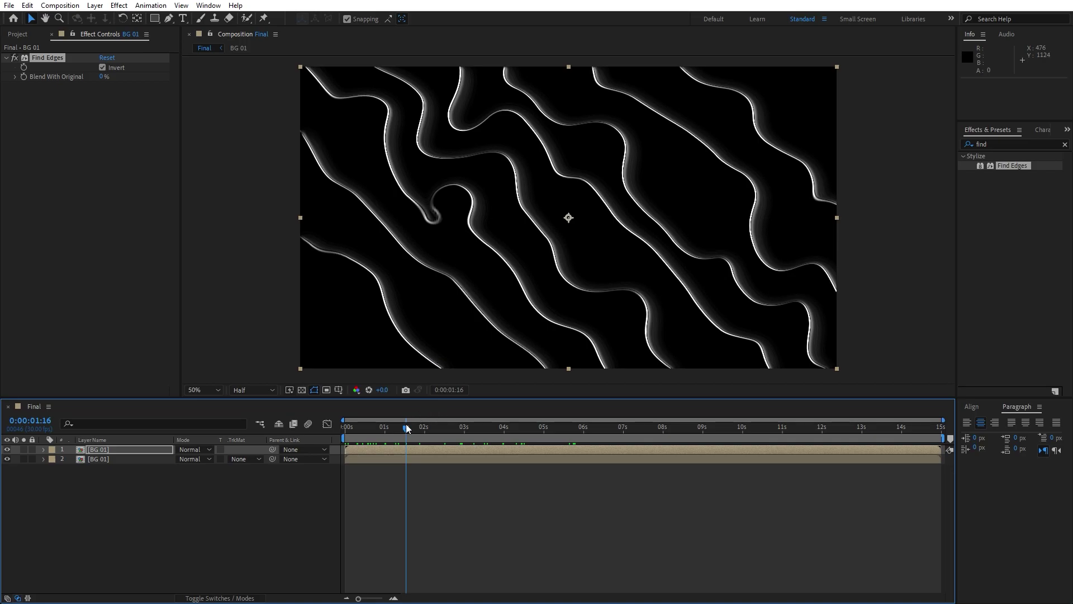
pyautogui.moveTo(406, 430); pyautogui.dragTo(444, 429)
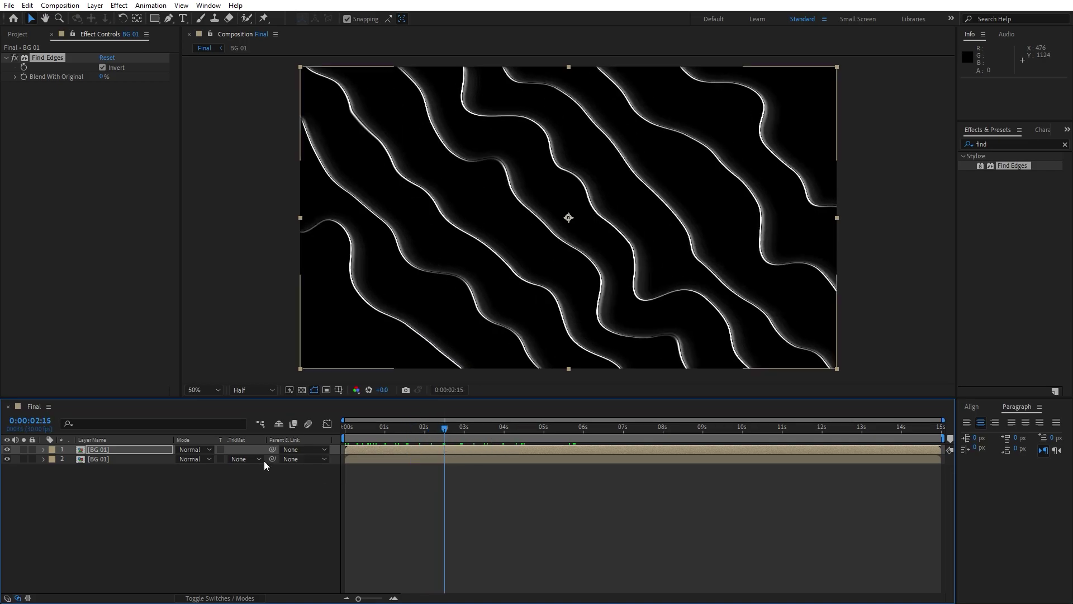
pyautogui.click(203, 450)
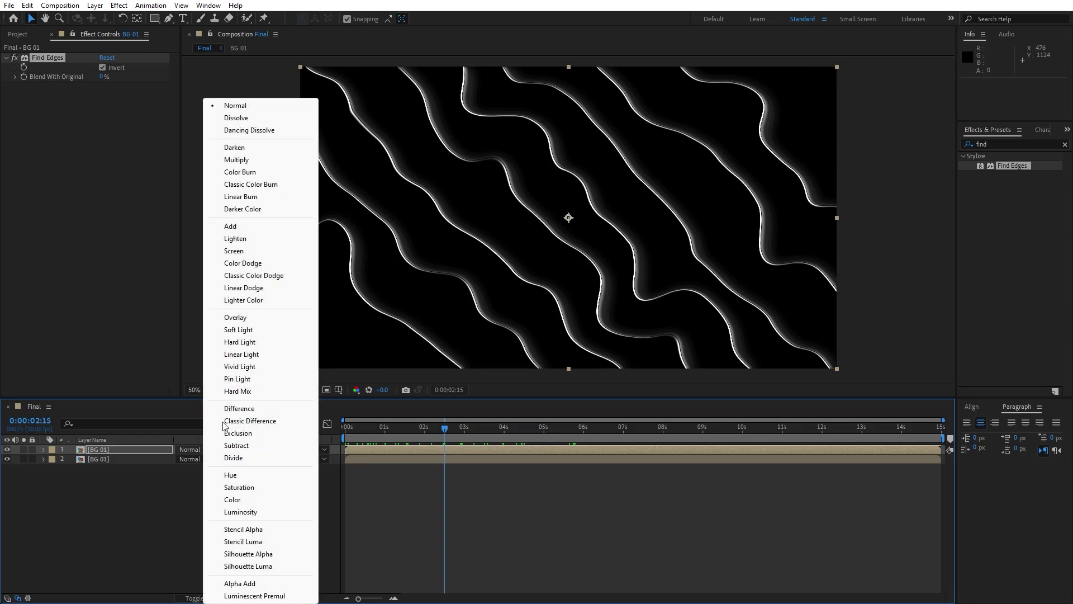
pyautogui.click(246, 317)
pyautogui.press('t')
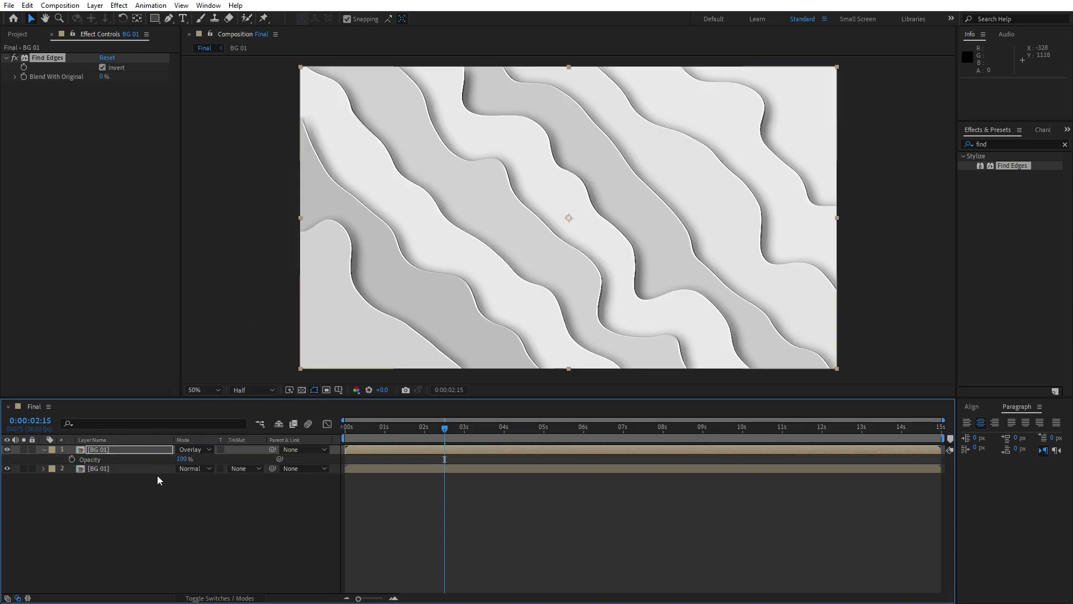
pyautogui.click(180, 459)
pyautogui.write('40')
pyautogui.click(207, 525)
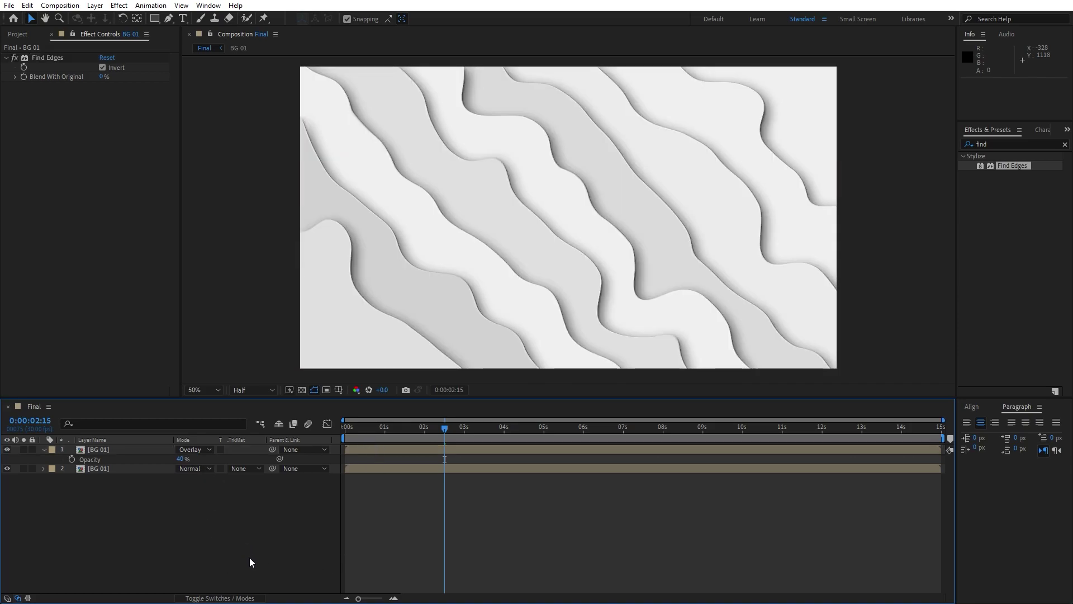
# - Toggle the edge overlay layer's visibility to compare it, then select it
pyautogui.click(217, 598)
pyautogui.click(217, 598)
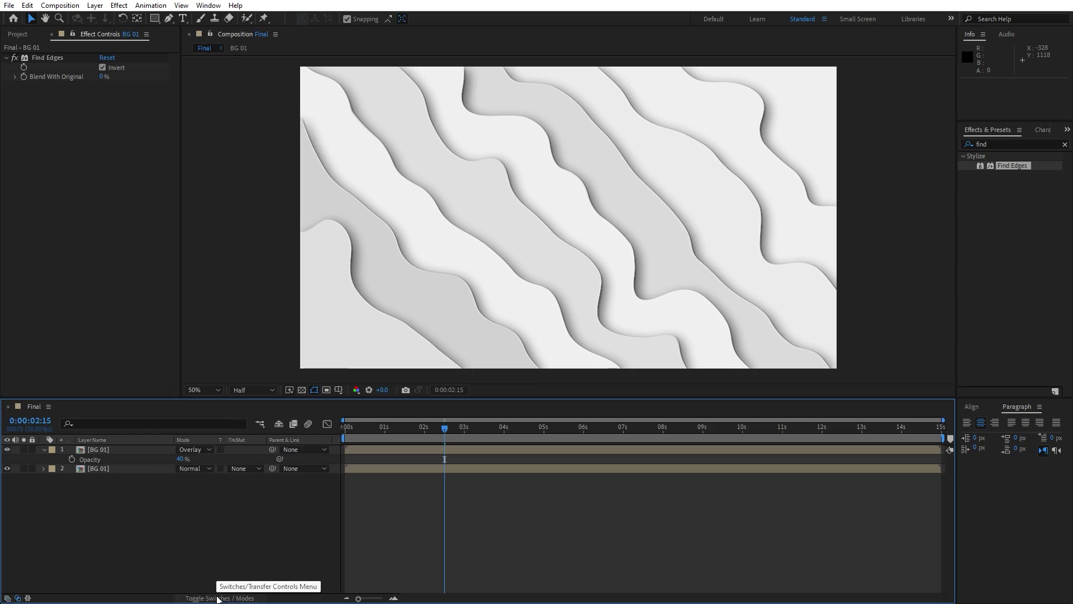
pyautogui.click(44, 450)
pyautogui.click(8, 452)
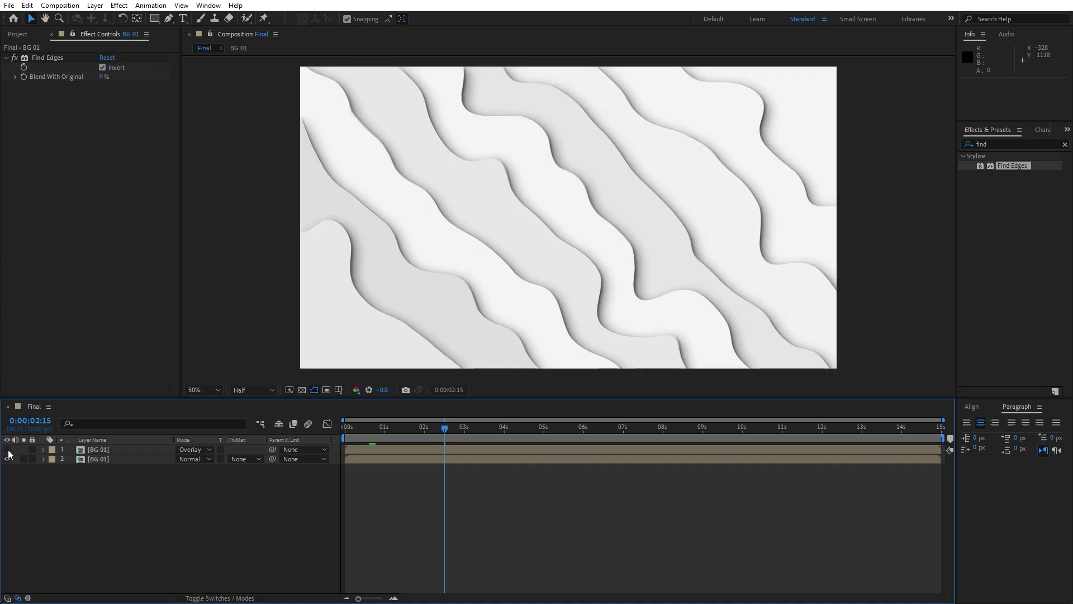
pyautogui.click(8, 451)
pyautogui.click(7, 450)
pyautogui.click(7, 450)
pyautogui.click(106, 450)
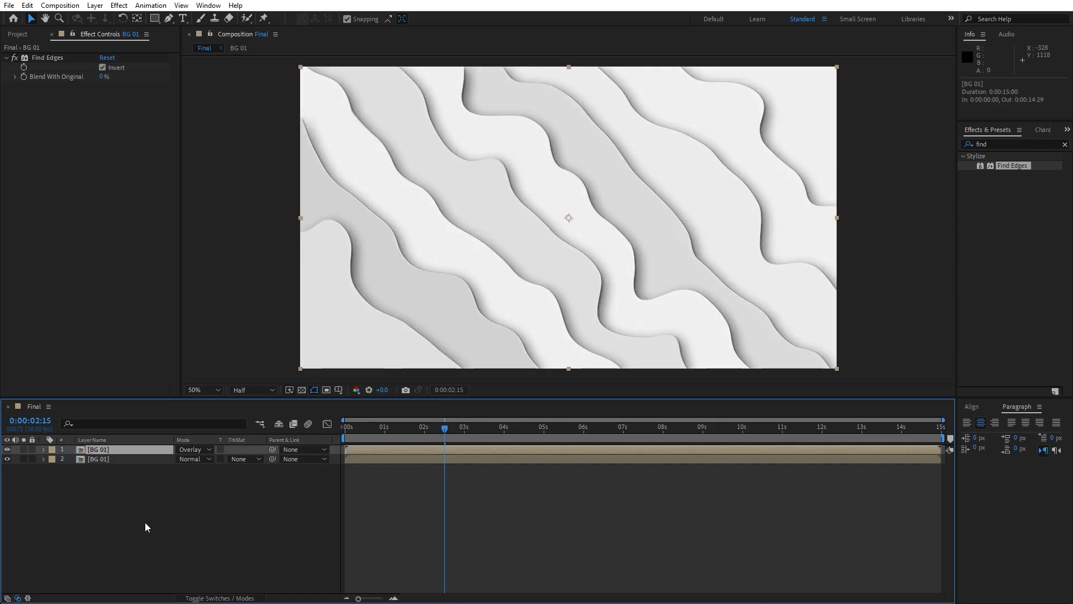
# - Add a new adjustment layer and name it 'Noise'
pyautogui.rightClick(154, 535)
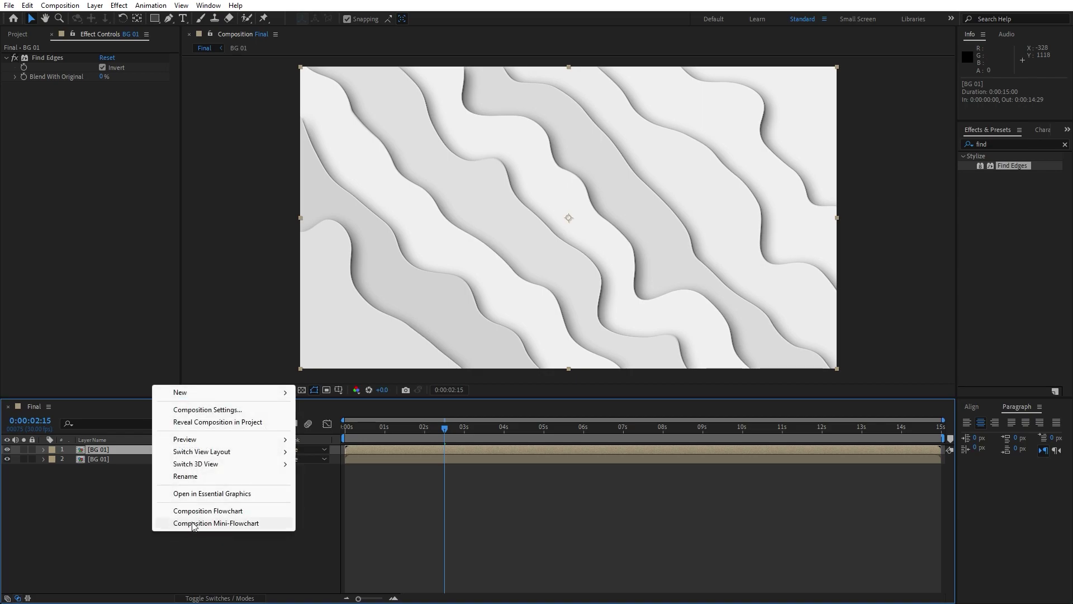
pyautogui.moveTo(201, 394)
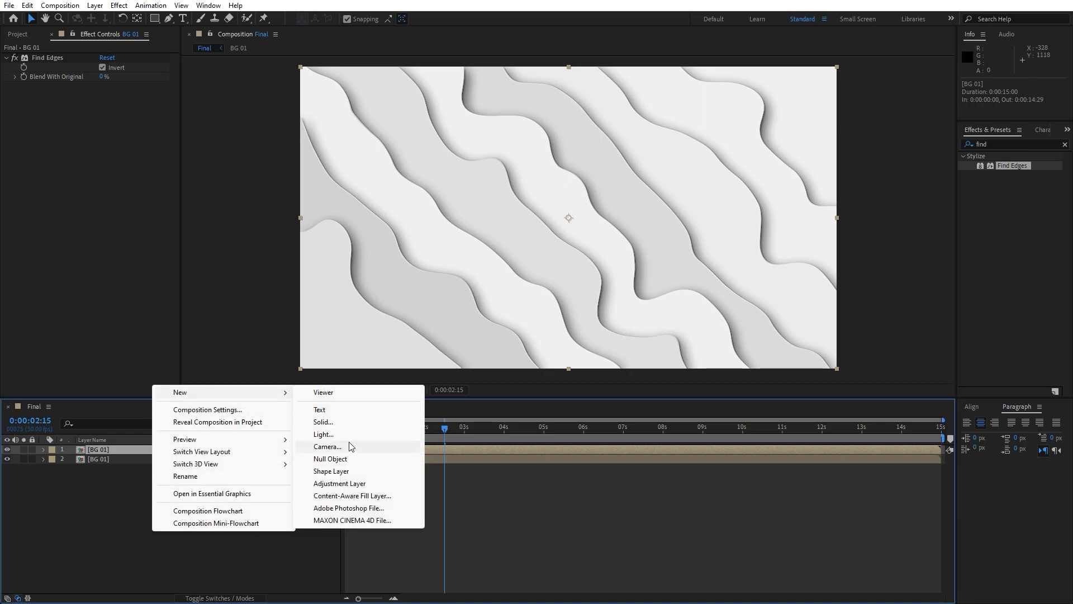
pyautogui.click(351, 481)
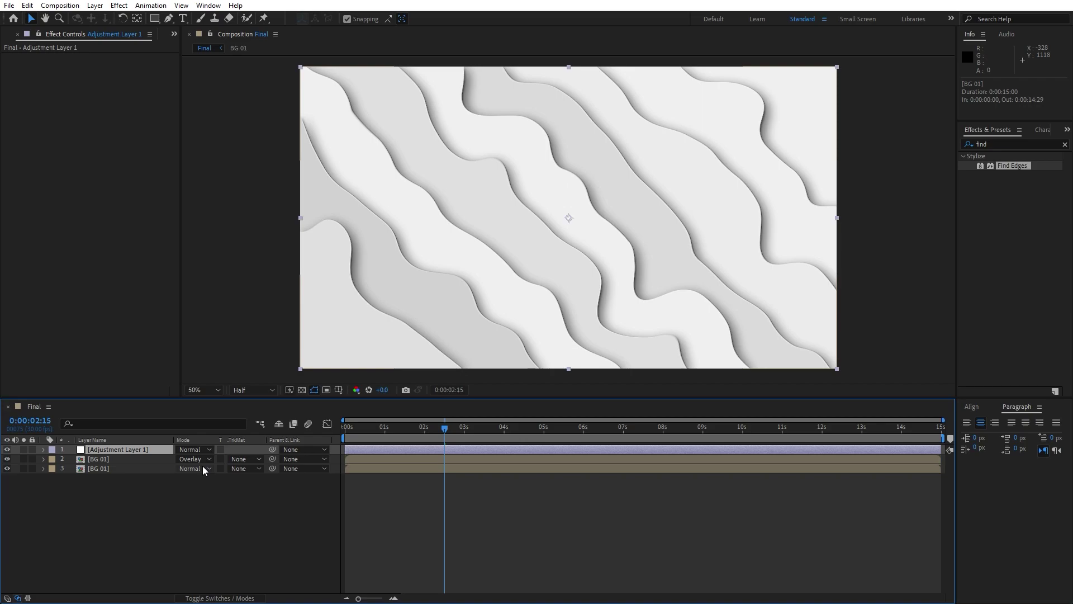
pyautogui.press('Return')
pyautogui.write('Noise')
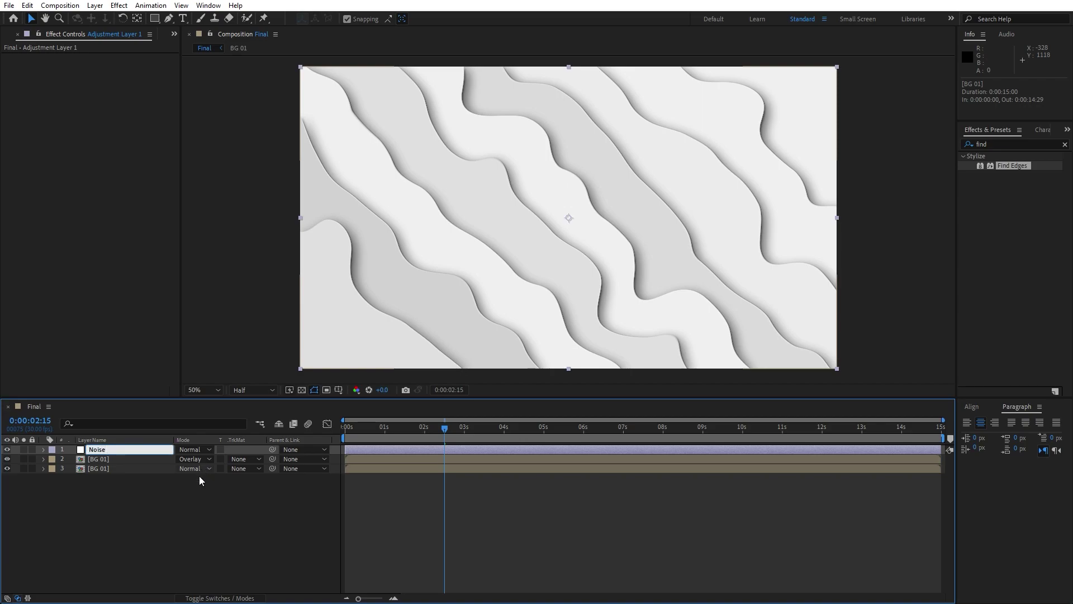
pyautogui.click(189, 503)
pyautogui.click(112, 447)
# - Apply Noise HLS to the Noise layer with Hue, Lightness and Saturation at 3
pyautogui.click(1011, 144)
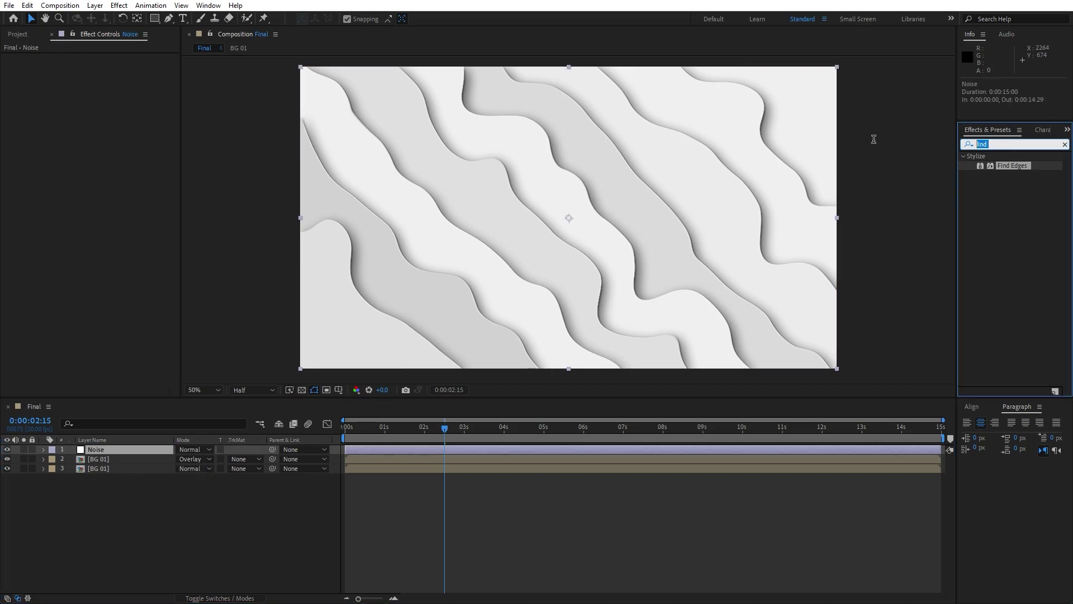
pyautogui.write('noise')
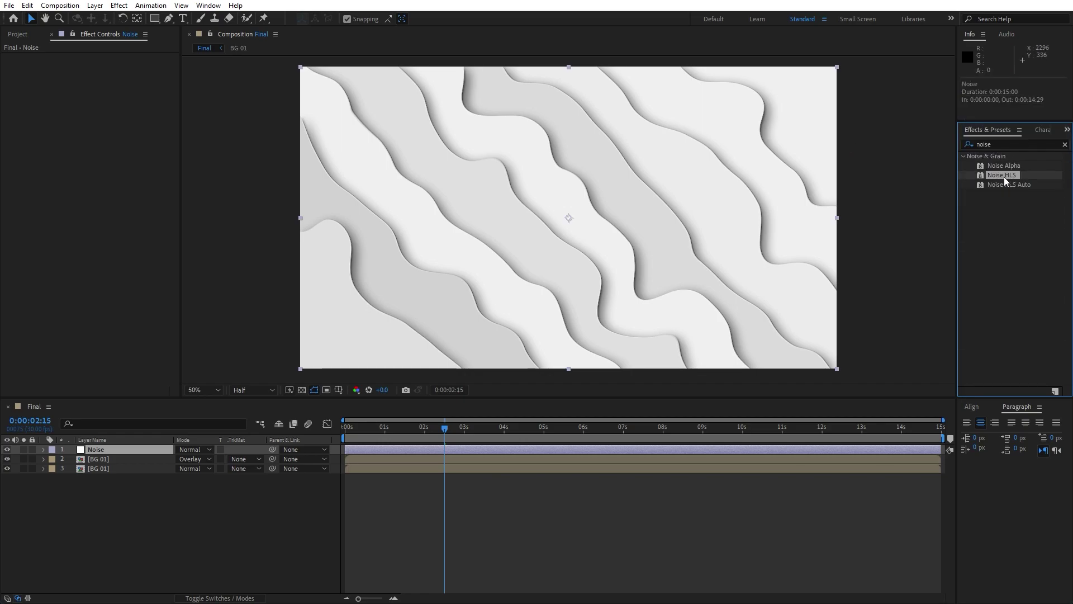
pyautogui.moveTo(1004, 177); pyautogui.dragTo(121, 450)
pyautogui.click(105, 76)
pyautogui.write('3')
pyautogui.press('Tab')
pyautogui.write('3')
pyautogui.press('Tab')
pyautogui.write('3')
pyautogui.press('Return')
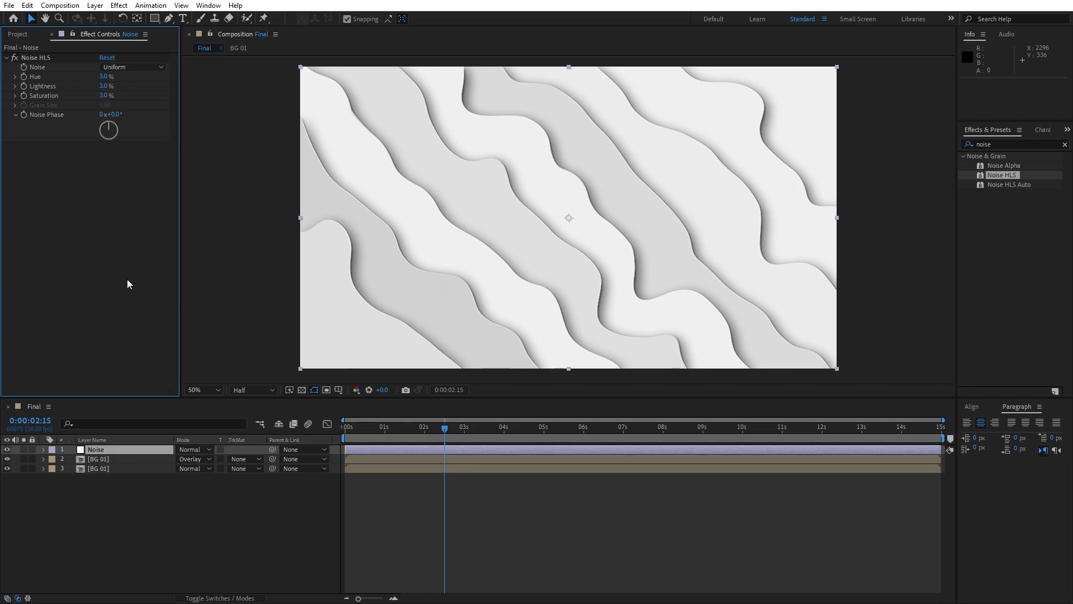
pyautogui.click(139, 518)
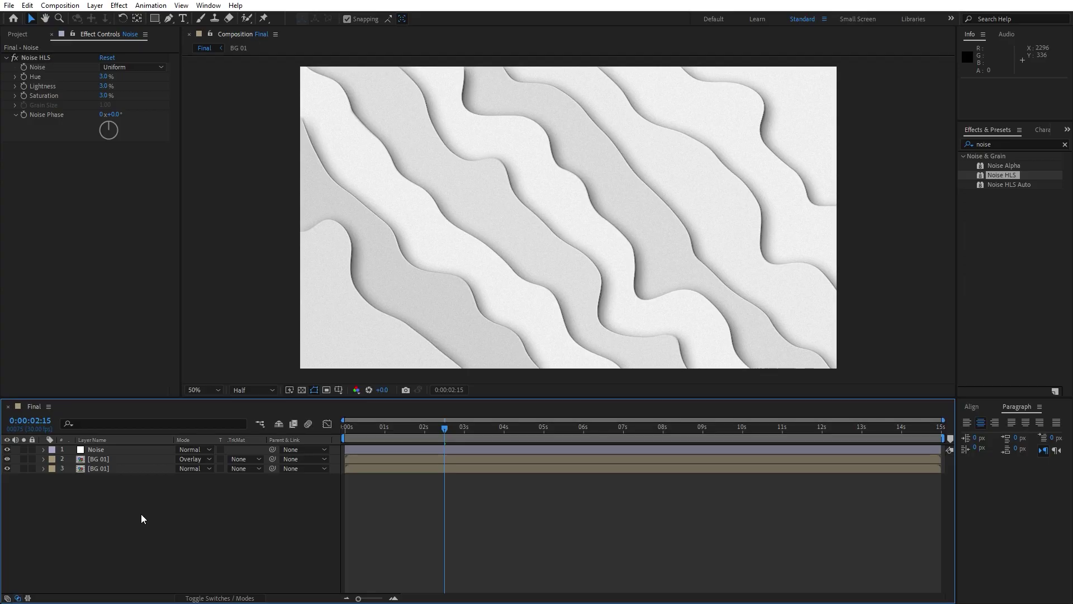
# - Add a new adjustment layer named 'Spotlight'
pyautogui.rightClick(141, 519)
pyautogui.moveTo(201, 379)
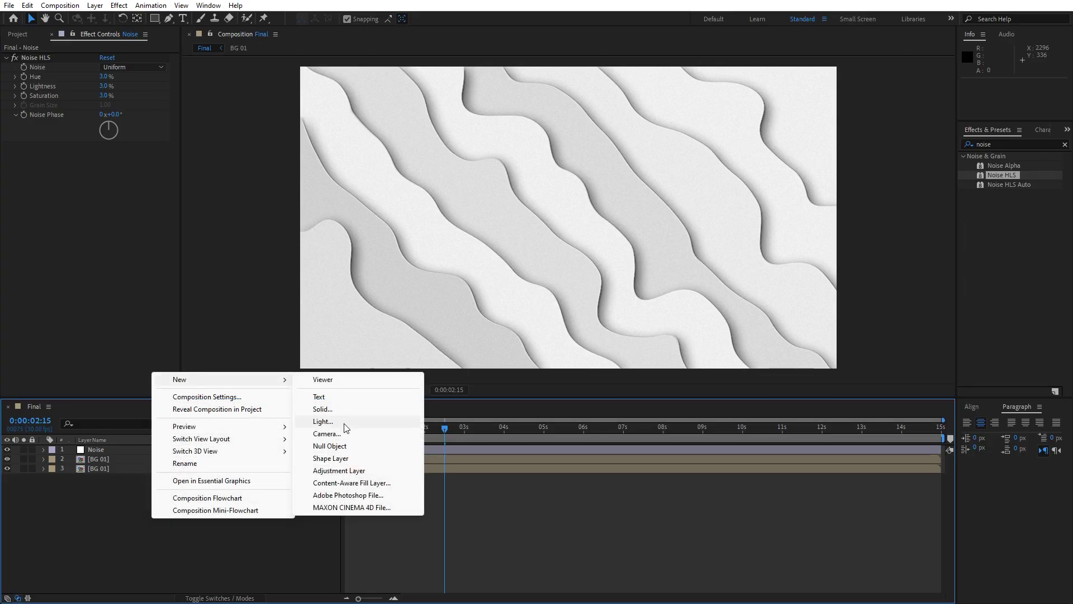
pyautogui.click(339, 470)
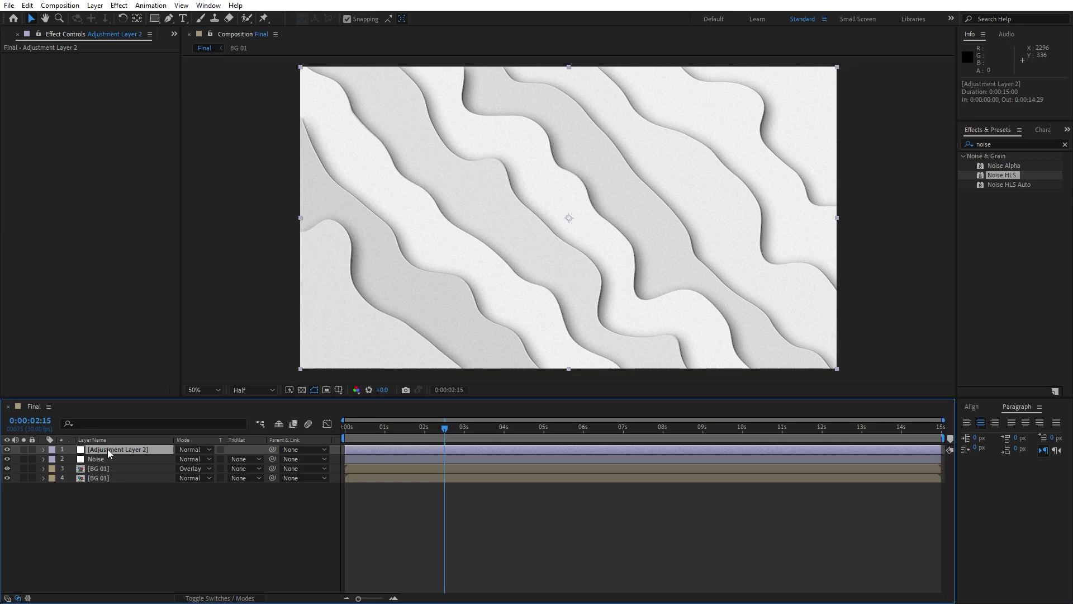
pyautogui.press('Return')
pyautogui.write('Spotlight')
pyautogui.click(109, 530)
pyautogui.click(105, 449)
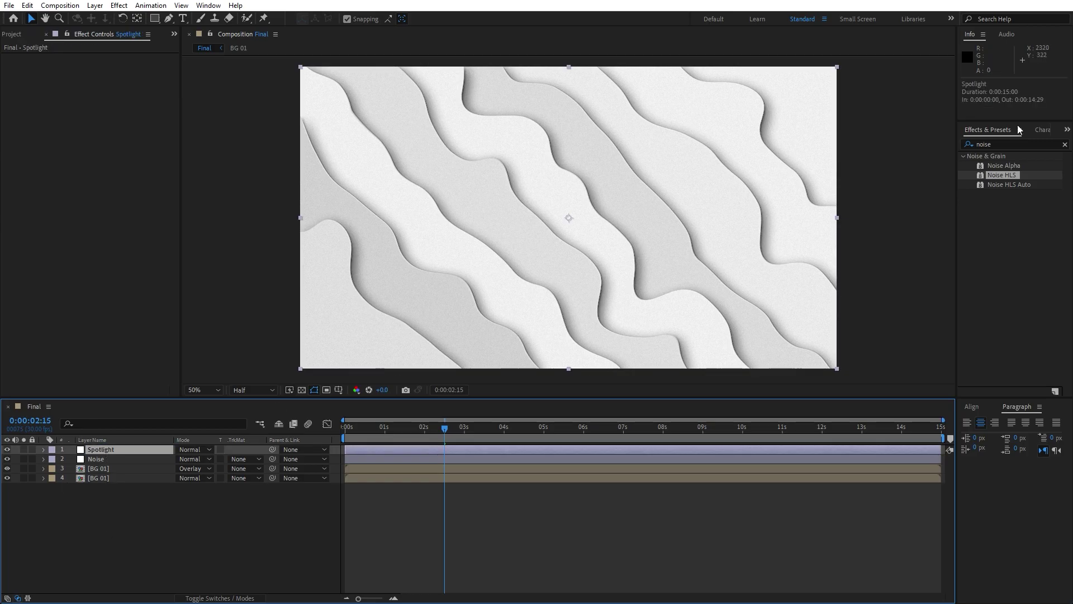
# - Apply CC Spotlight to the Spotlight layer with Intensity 60
pyautogui.doubleClick(999, 145)
pyautogui.write('cc spot')
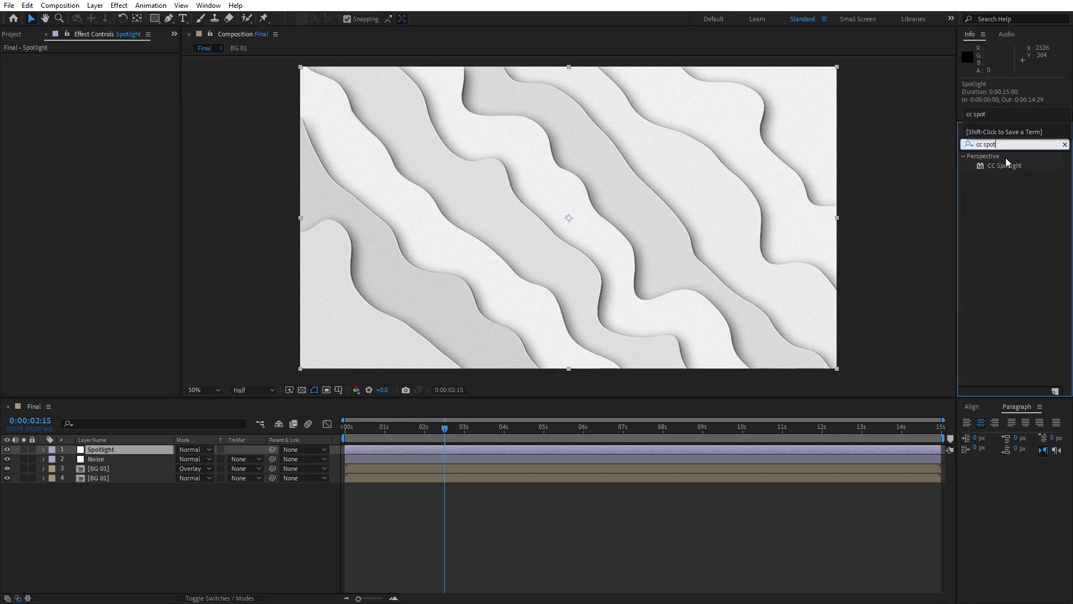
pyautogui.moveTo(1004, 165); pyautogui.dragTo(112, 449)
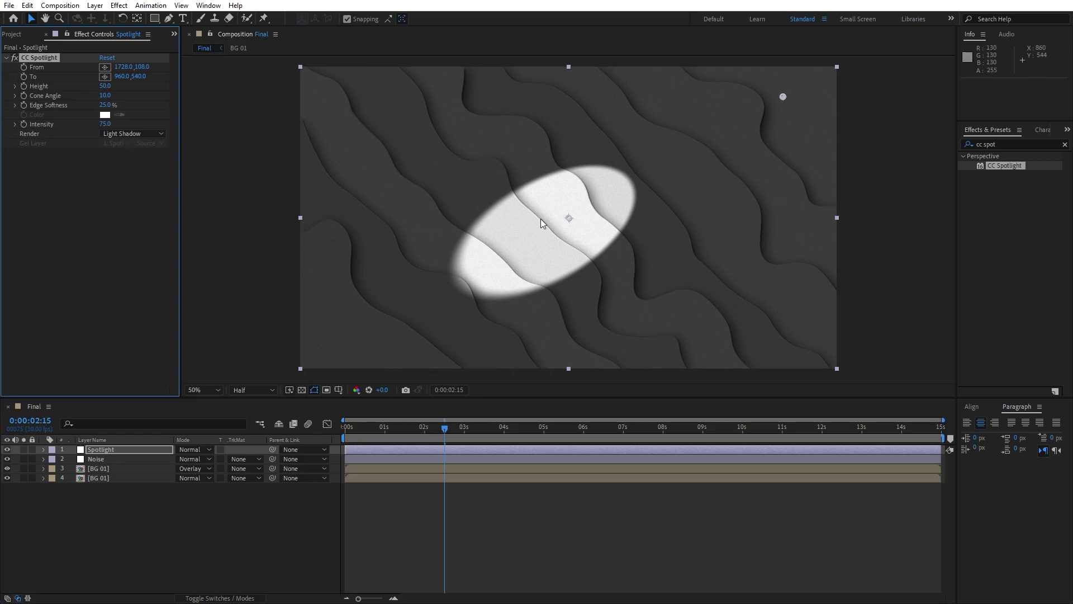
pyautogui.press(',')
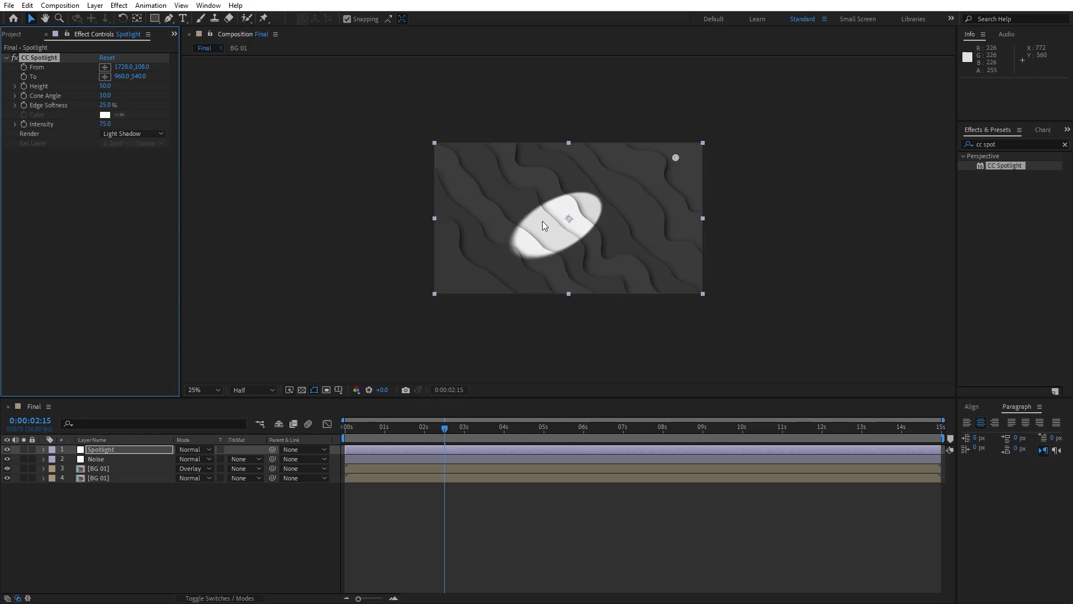
pyautogui.click(106, 124)
pyautogui.write('60')
pyautogui.click(113, 246)
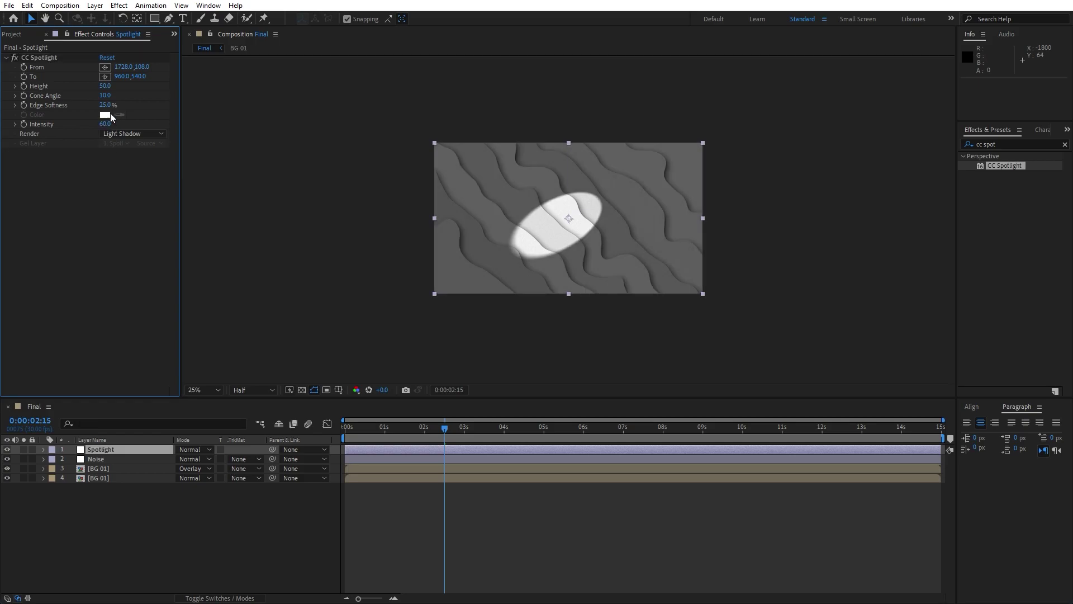
# - Set Edge Softness to 100 and Cone Angle to 50, and place the light source above the frame
pyautogui.moveTo(105, 105); pyautogui.dragTo(228, 103)
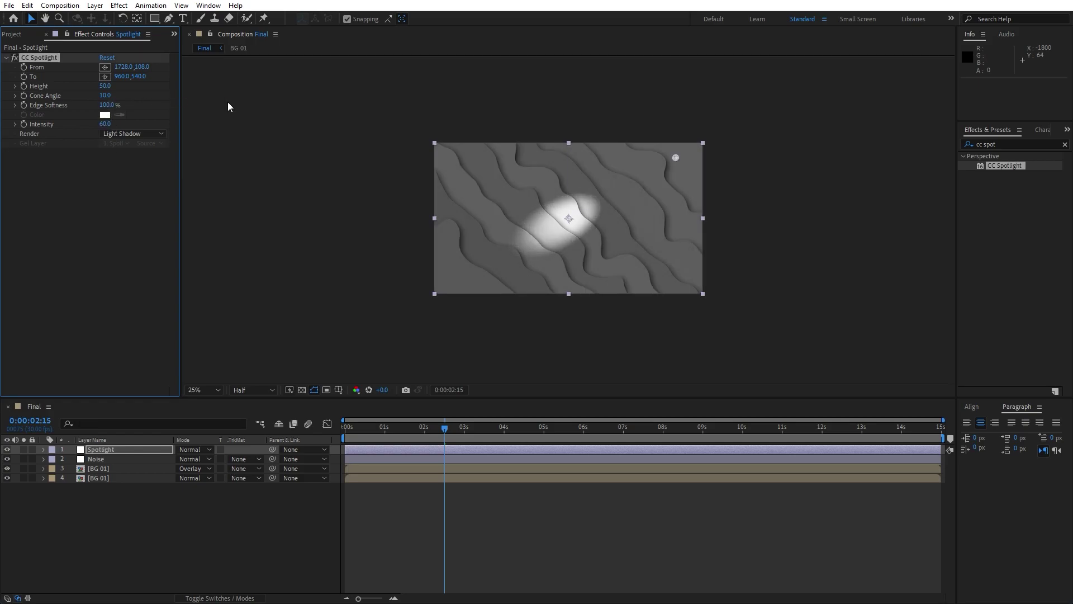
pyautogui.click(109, 95)
pyautogui.write('50')
pyautogui.click(117, 224)
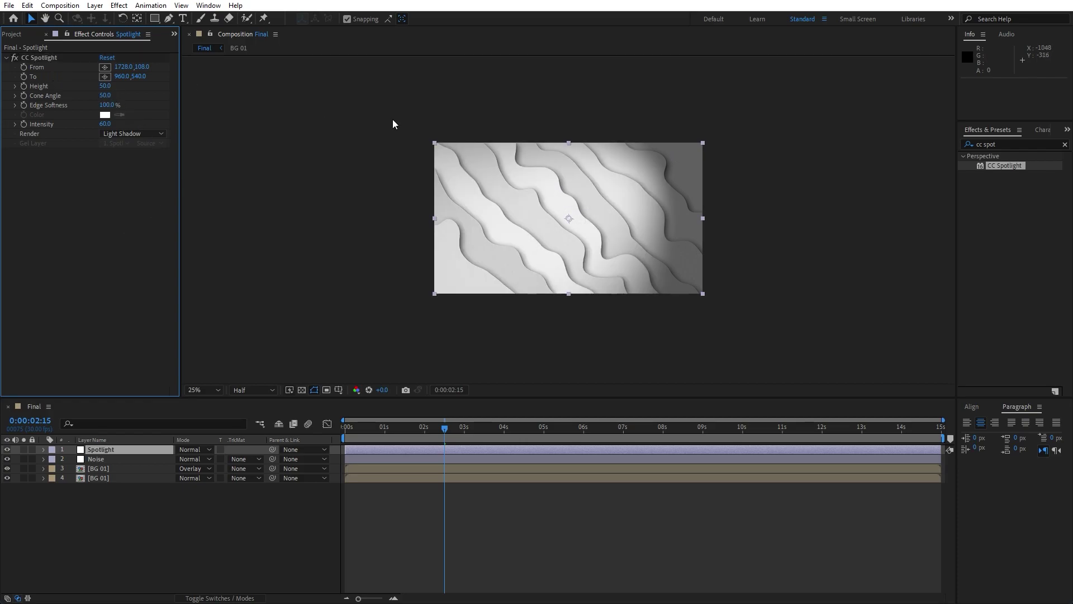
pyautogui.click(39, 67)
pyautogui.press(',')
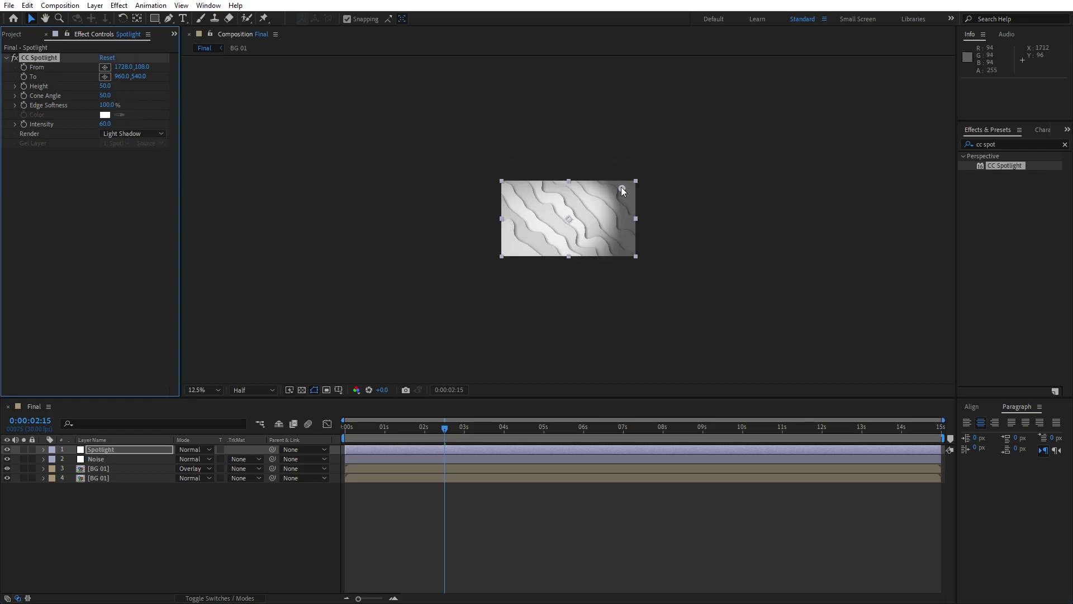
pyautogui.moveTo(621, 187); pyautogui.dragTo(576, 166)
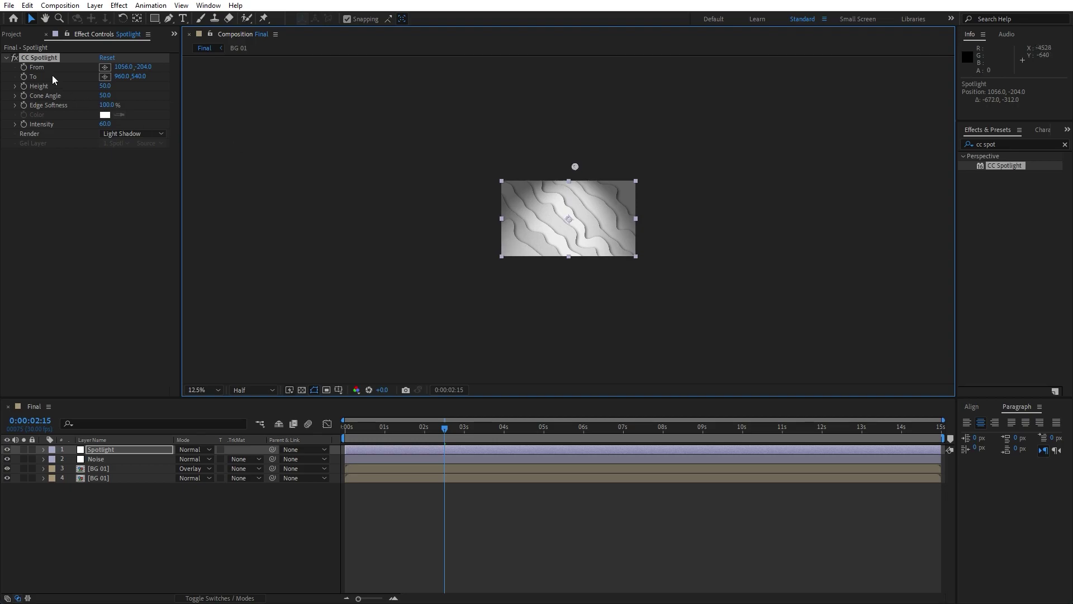
# - Duplicate CC Spotlight, move the copy's From point below the frame, and view at 50%
pyautogui.click(48, 60)
pyautogui.hotkey('ctrl', 'd')
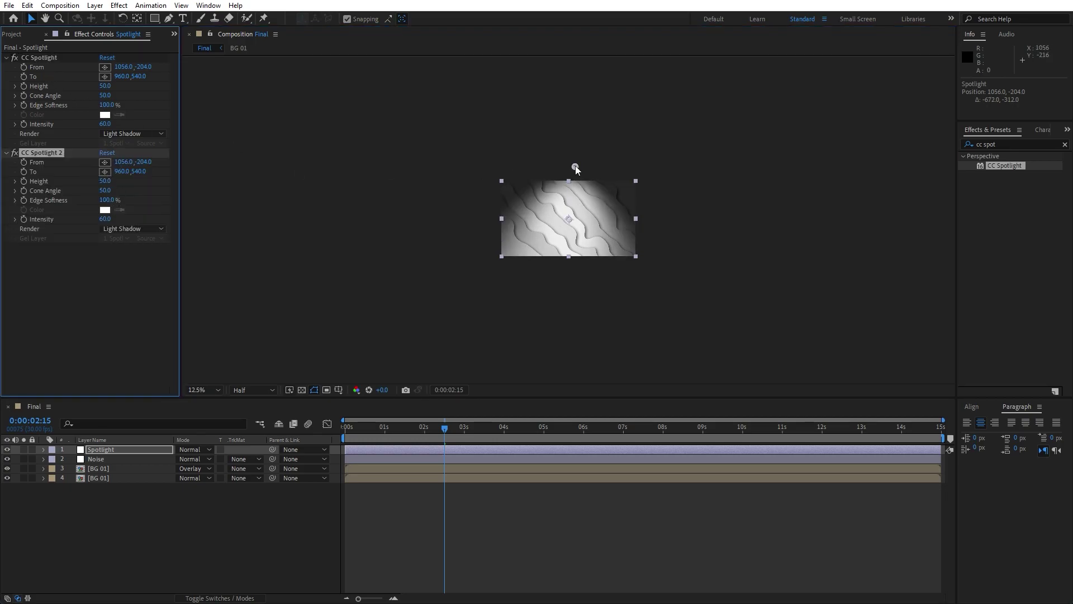
pyautogui.moveTo(576, 168); pyautogui.dragTo(565, 286)
pyautogui.press('.')
pyautogui.click(204, 390)
pyautogui.click(226, 420)
pyautogui.click(226, 536)
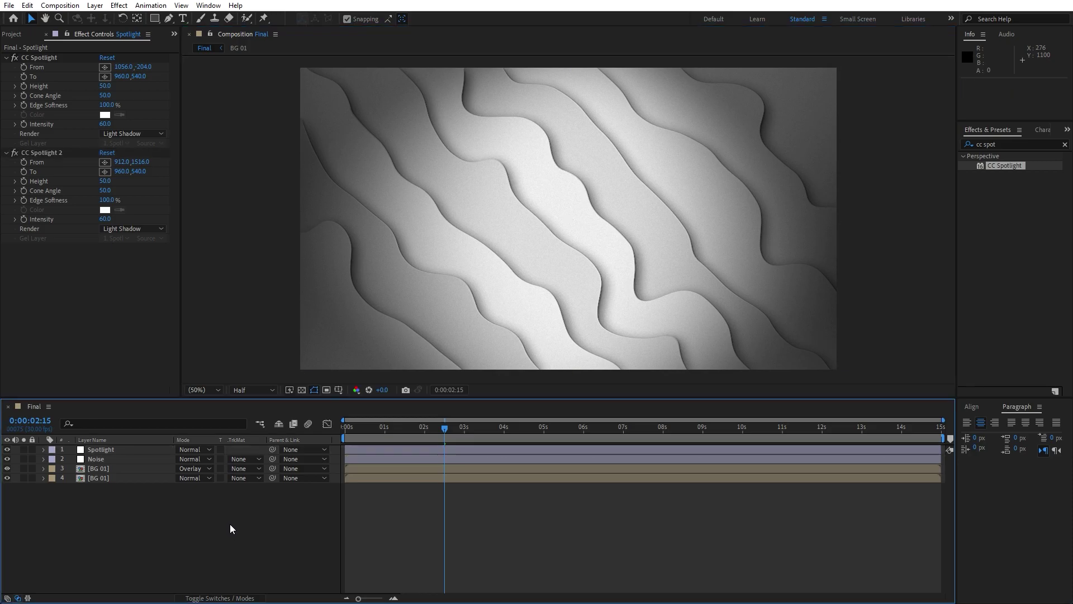
# - Add a new adjustment layer named 'Curves' at the top of the stack
pyautogui.rightClick(221, 526)
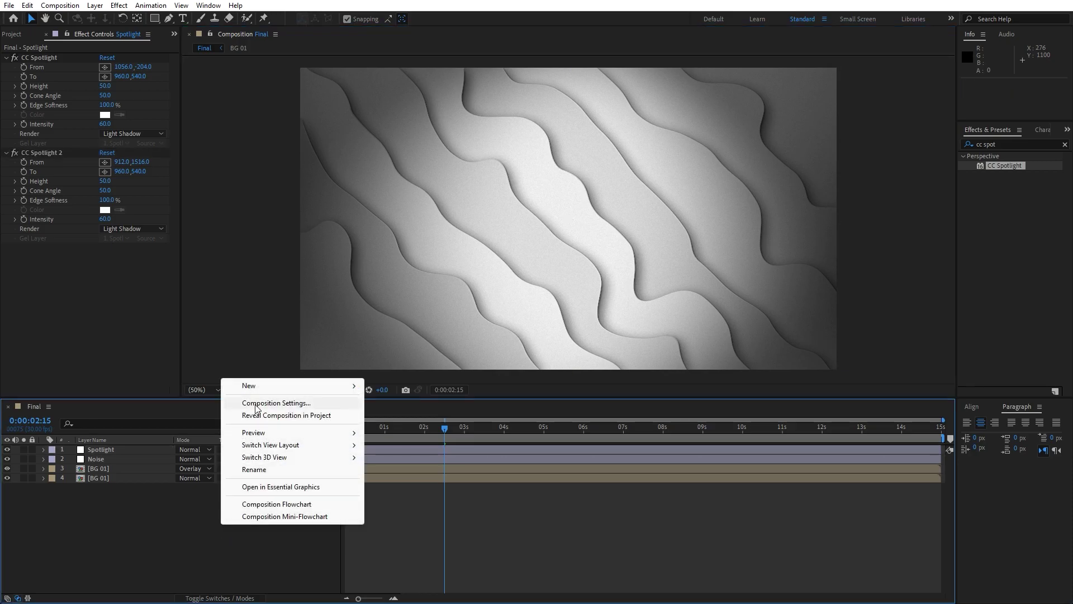
pyautogui.moveTo(257, 390)
pyautogui.click(423, 476)
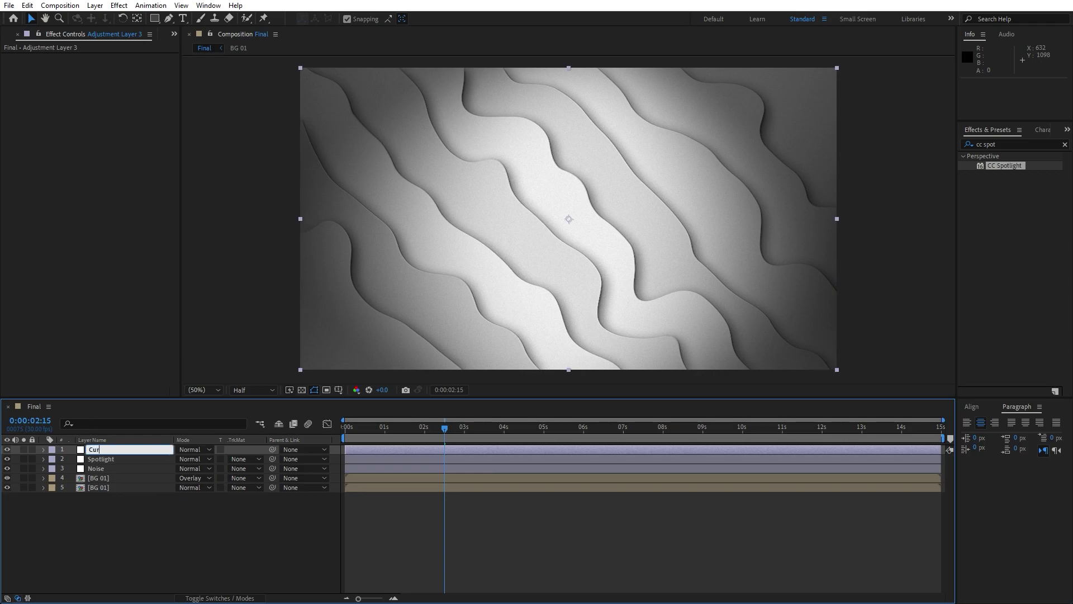
pyautogui.click(201, 529)
pyautogui.click(113, 450)
# - Apply the Curves effect and bow the RGB curve upward to brighten the image
pyautogui.click(994, 161)
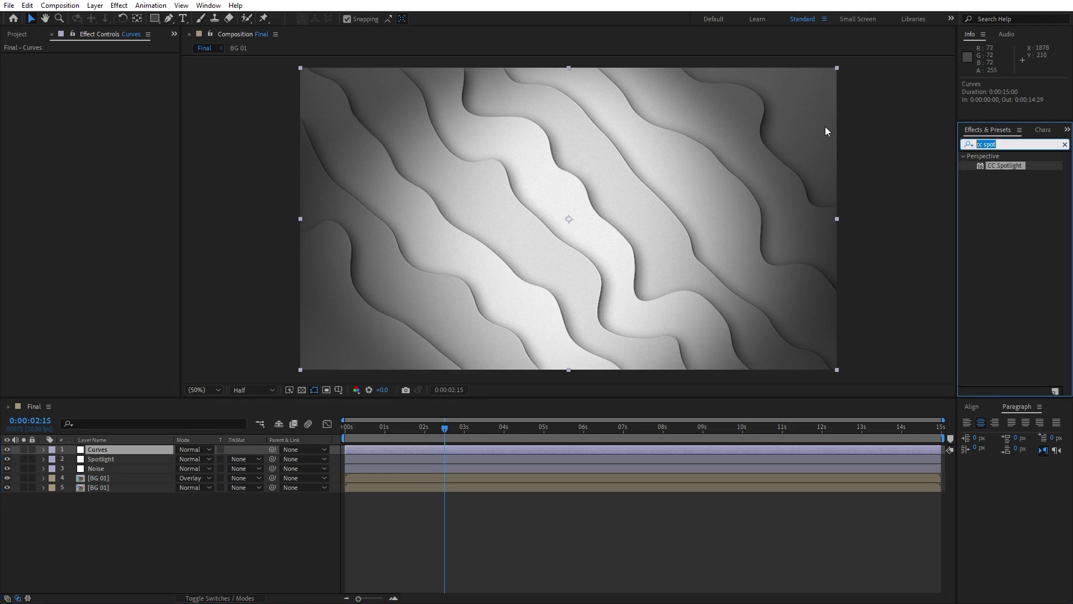
pyautogui.write('curv')
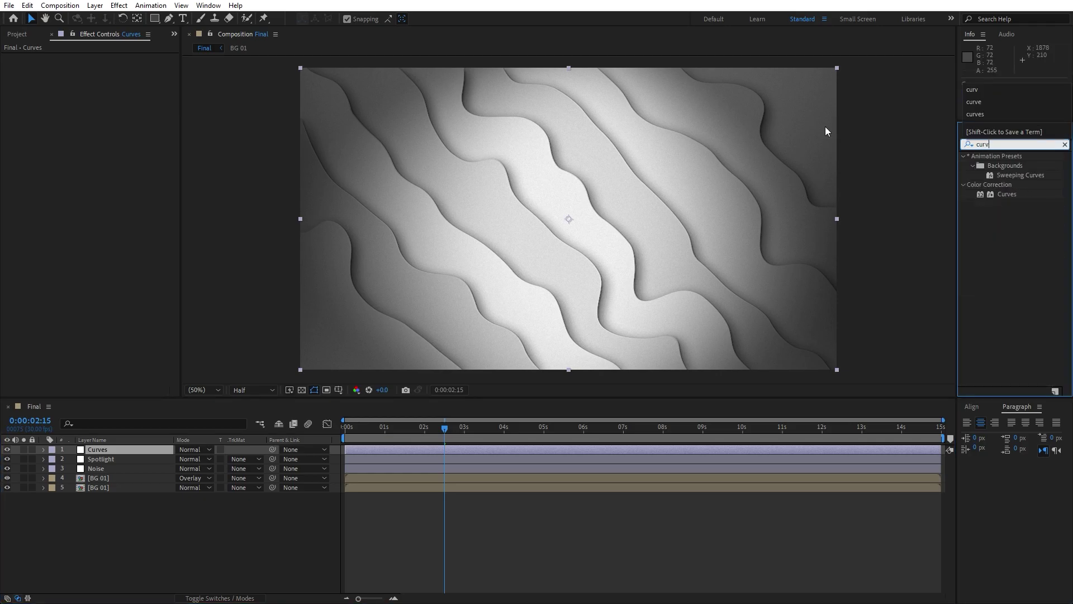
pyautogui.doubleClick(1004, 194)
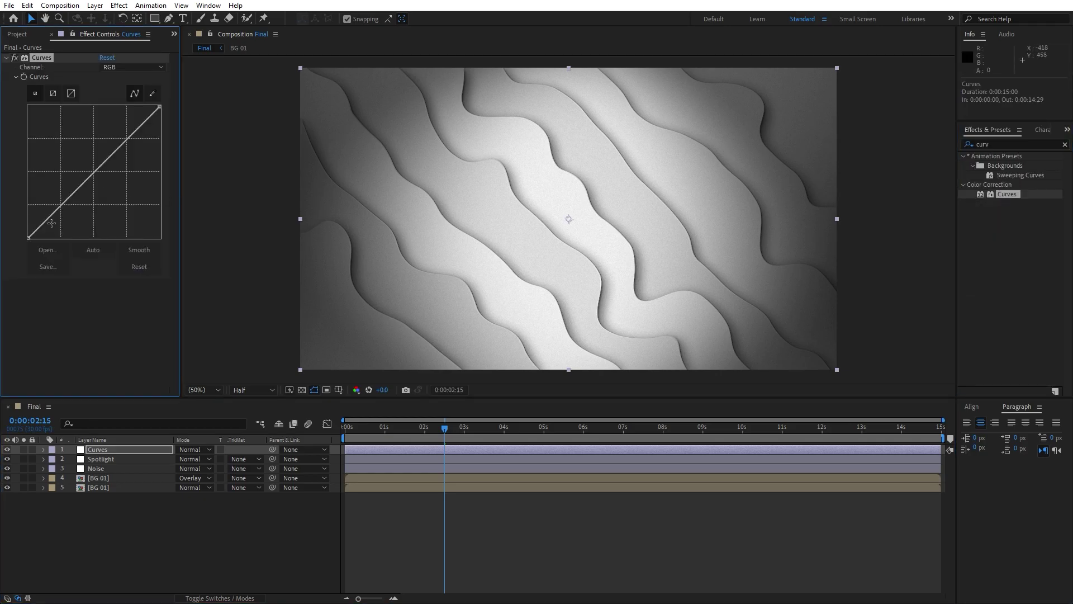
pyautogui.moveTo(31, 236)
pyautogui.mouseDown()
pyautogui.moveTo(43, 242)
pyautogui.moveTo(29, 237)
pyautogui.mouseUp()
pyautogui.moveTo(90, 177)
pyautogui.mouseDown()
pyautogui.moveTo(78, 156)
pyautogui.moveTo(95, 179)
pyautogui.moveTo(73, 165)
pyautogui.mouseUp()
# - Reset the Curves effect and pull the midpoint slightly down to darken the midtones
pyautogui.click(153, 540)
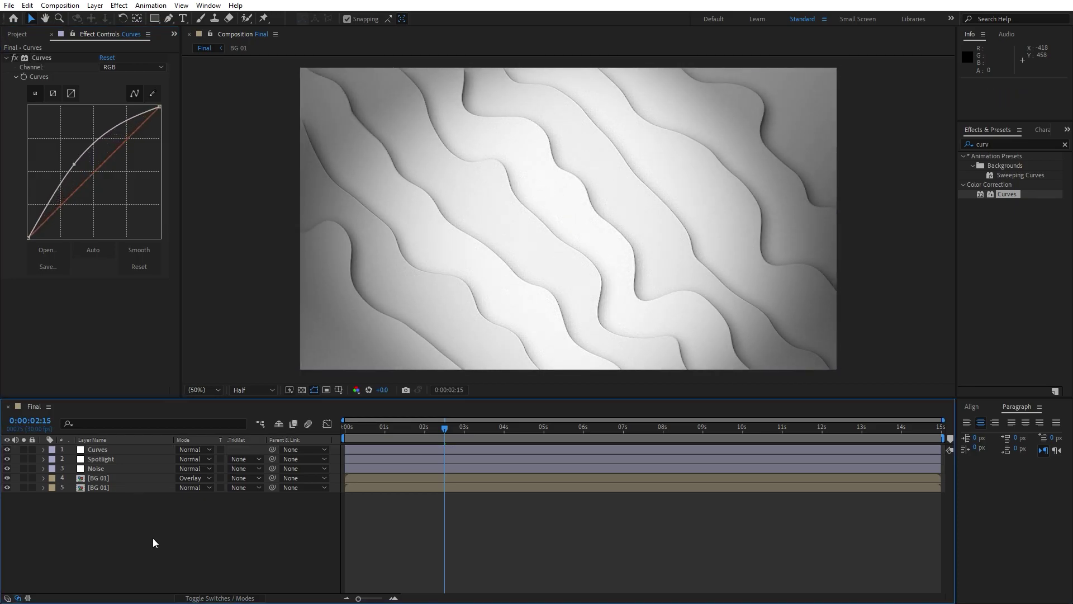
pyautogui.press('space')
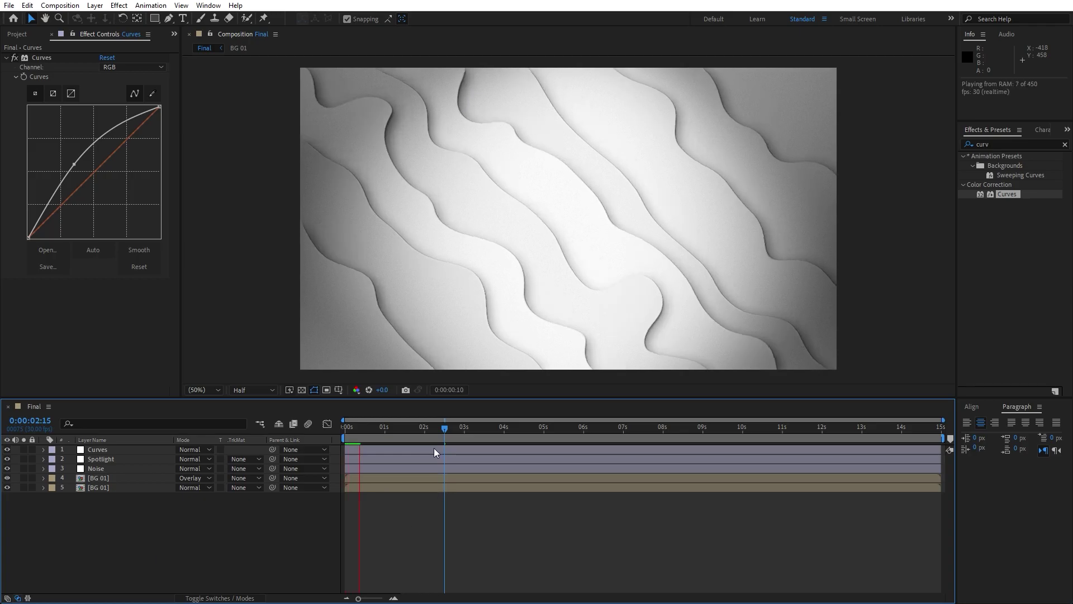
pyautogui.click(139, 266)
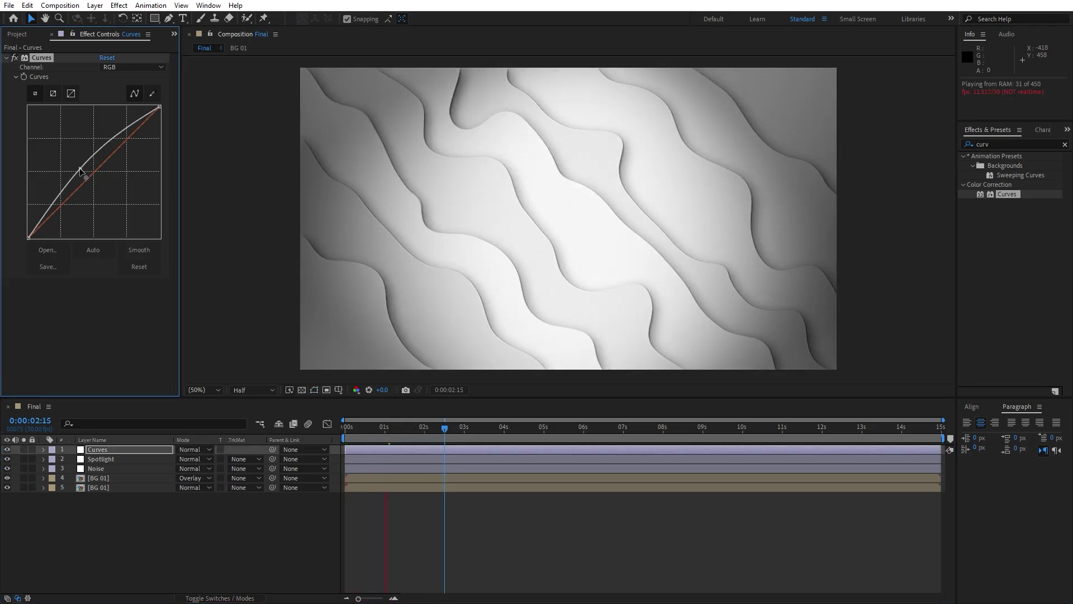
pyautogui.moveTo(90, 179); pyautogui.dragTo(93, 181)
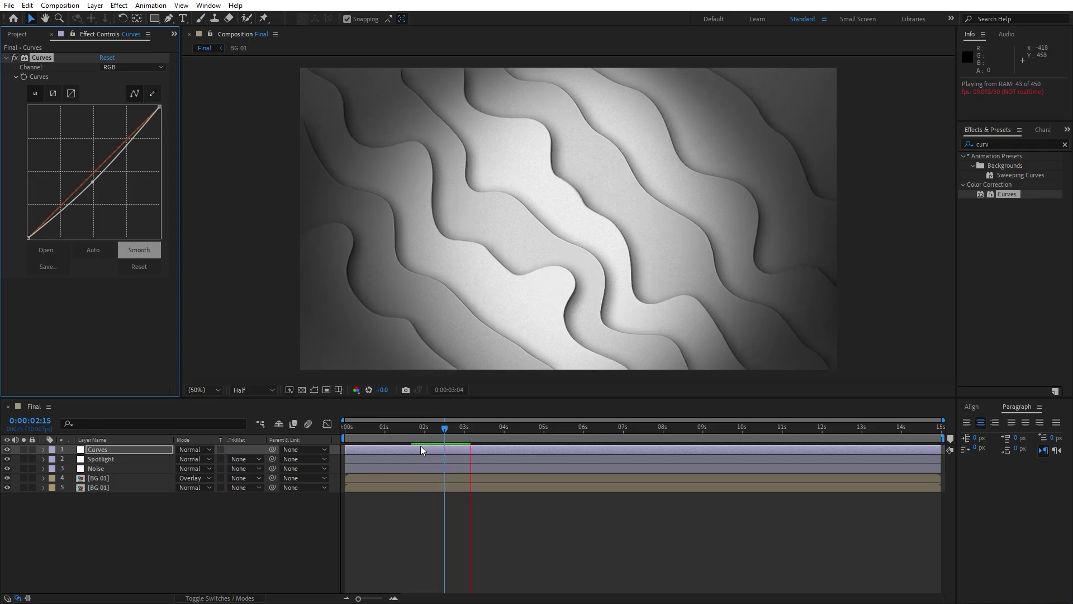
# - Scrub and preview the animation, ending at 0:00:04:12
pyautogui.click(452, 433)
pyautogui.moveTo(452, 433)
pyautogui.mouseDown()
pyautogui.moveTo(361, 433)
pyautogui.moveTo(451, 435)
pyautogui.mouseUp()
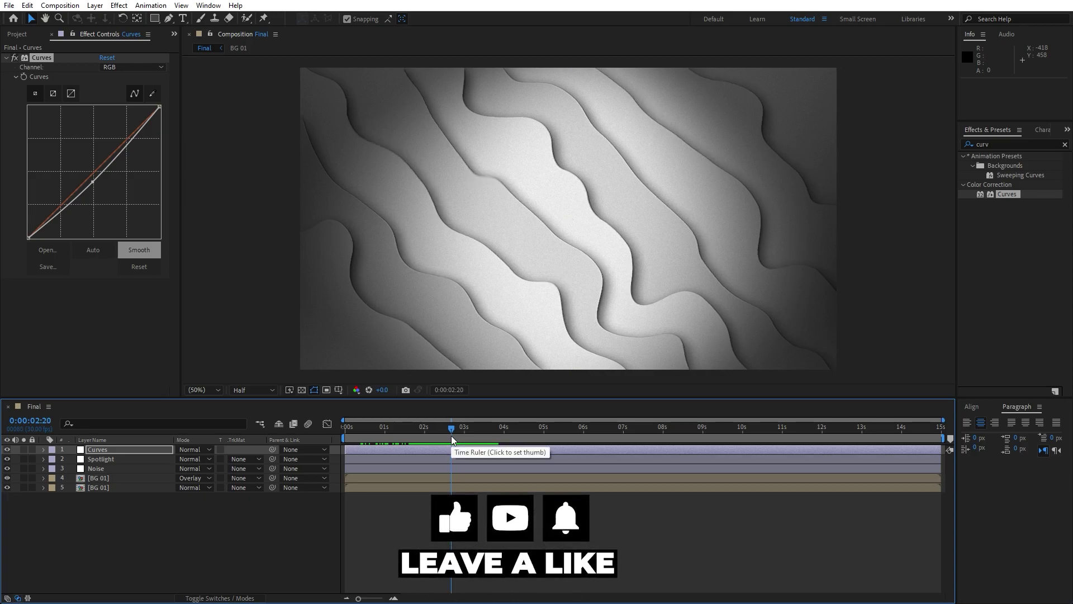
pyautogui.press('space')
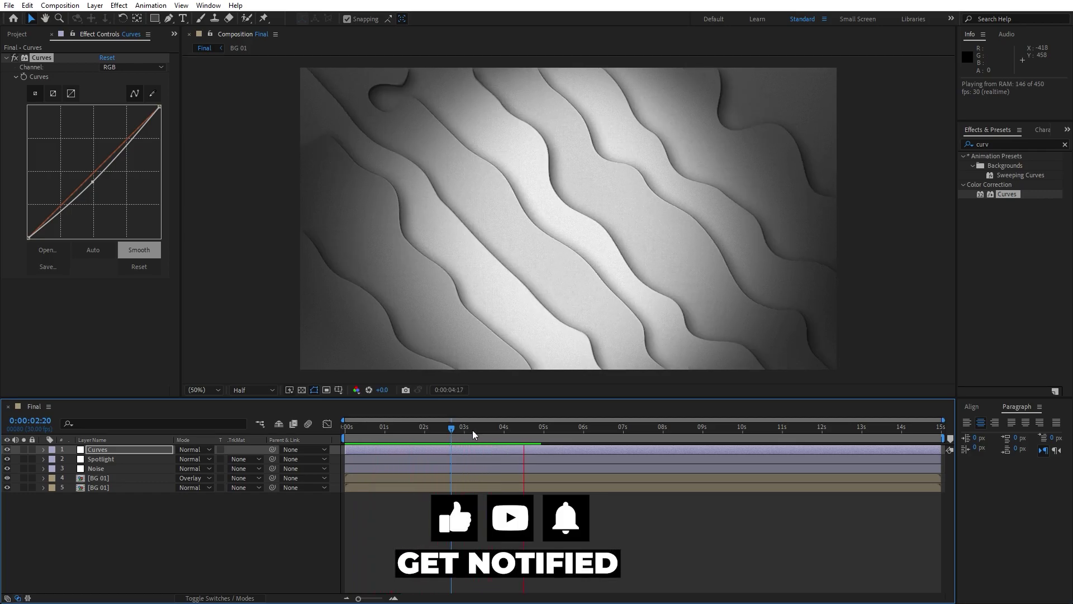
pyautogui.moveTo(478, 430)
pyautogui.mouseDown()
pyautogui.moveTo(387, 433)
pyautogui.moveTo(464, 433)
pyautogui.mouseUp()
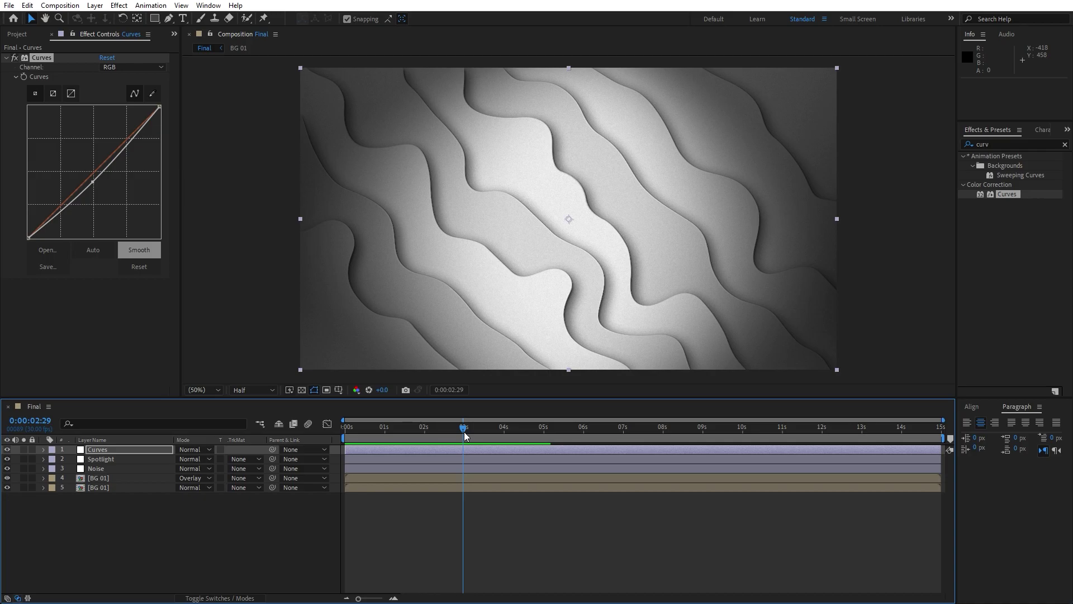
pyautogui.moveTo(464, 435); pyautogui.dragTo(521, 432)
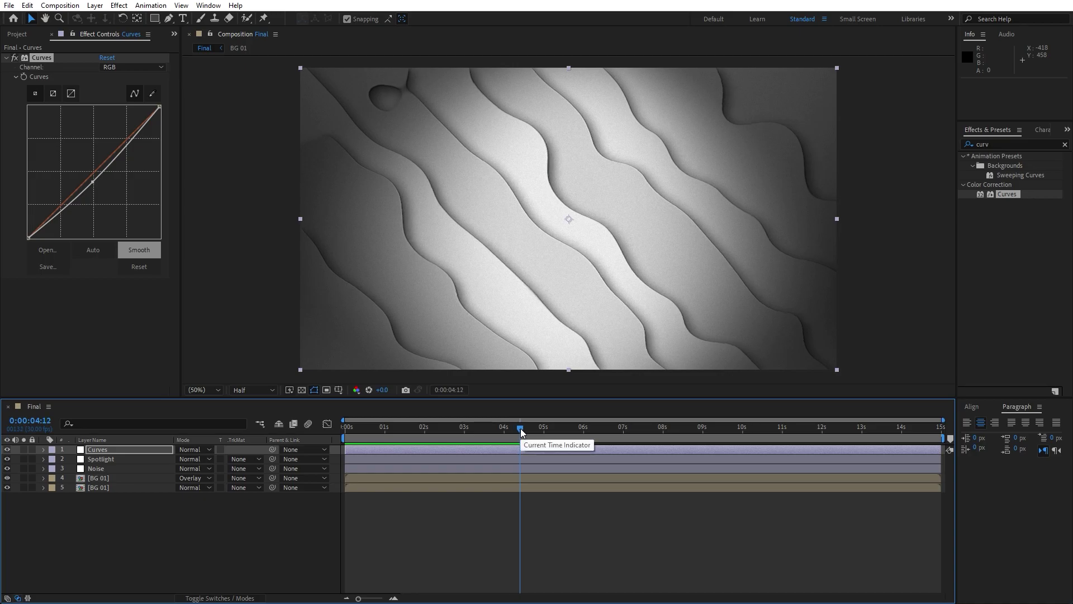